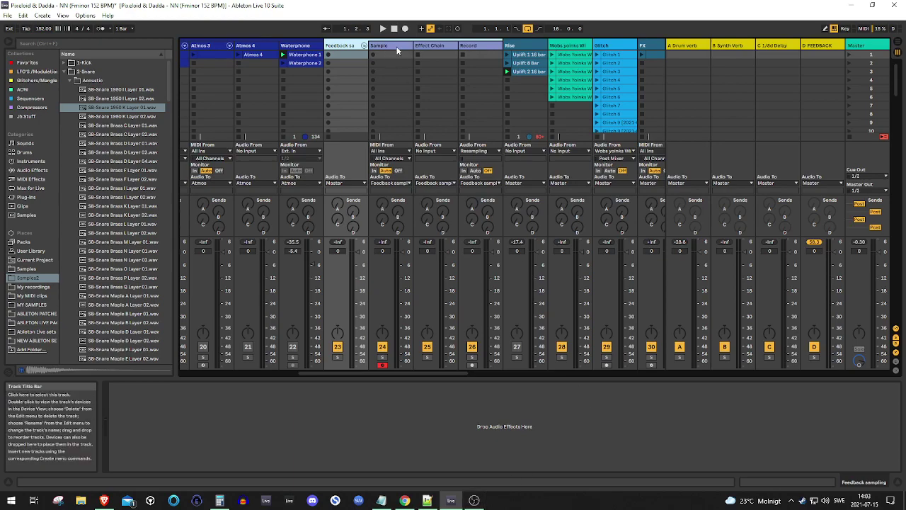
Review the Sample, Effect Chain, Record and D FEEDBACK tracks and reset the feedback return's peak level indicator
left_click(396, 46)
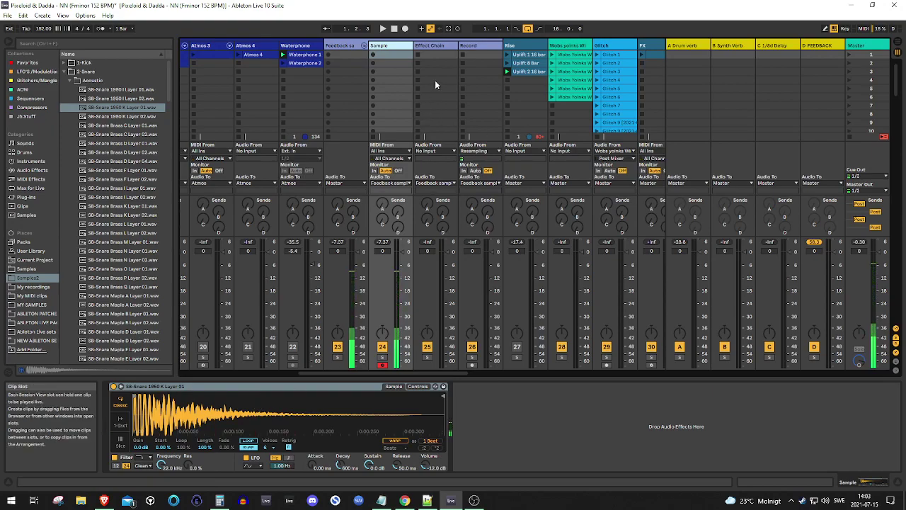
left_click(434, 46)
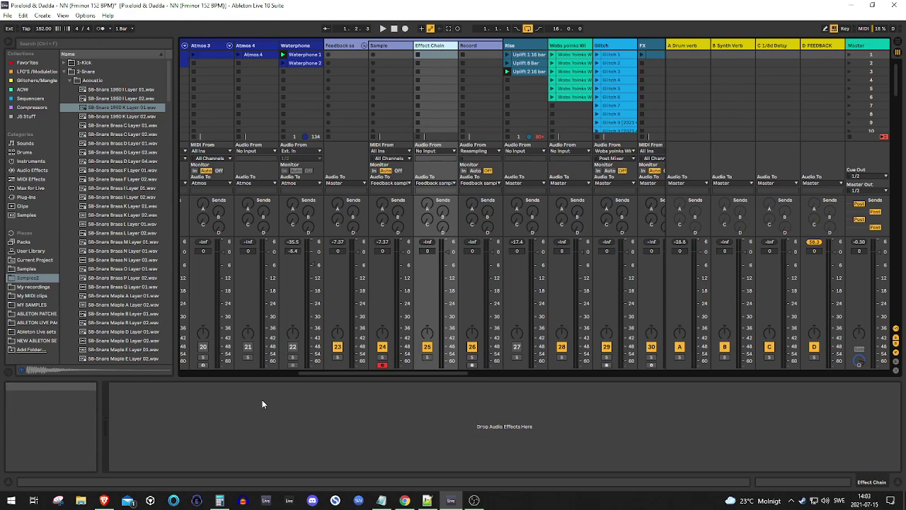
left_click(472, 45)
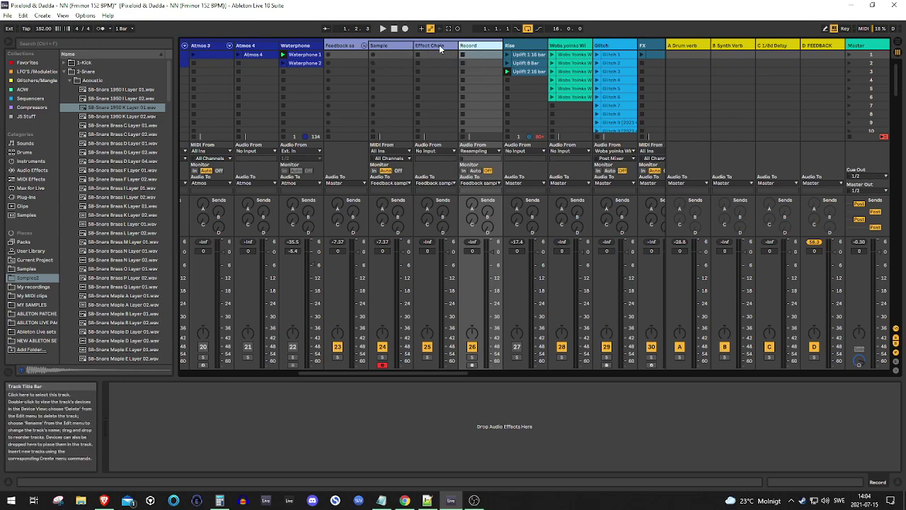
left_click(826, 47)
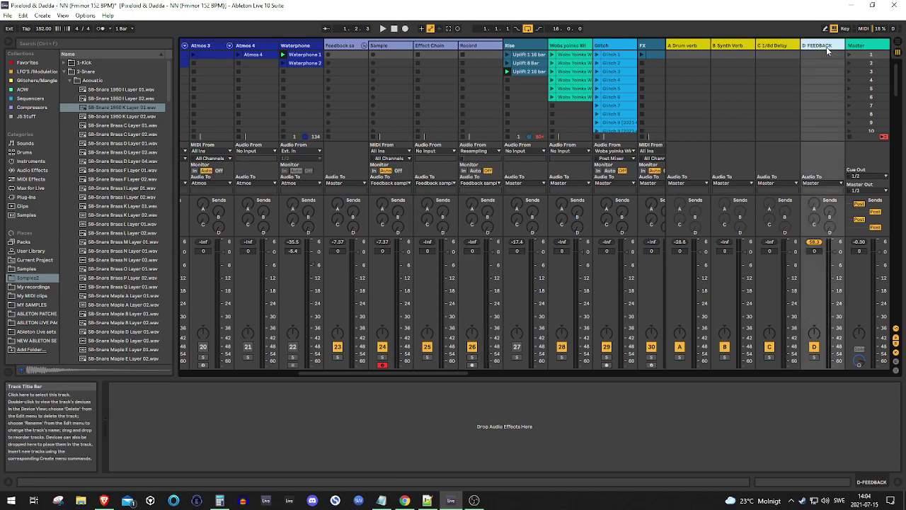
left_click(813, 242)
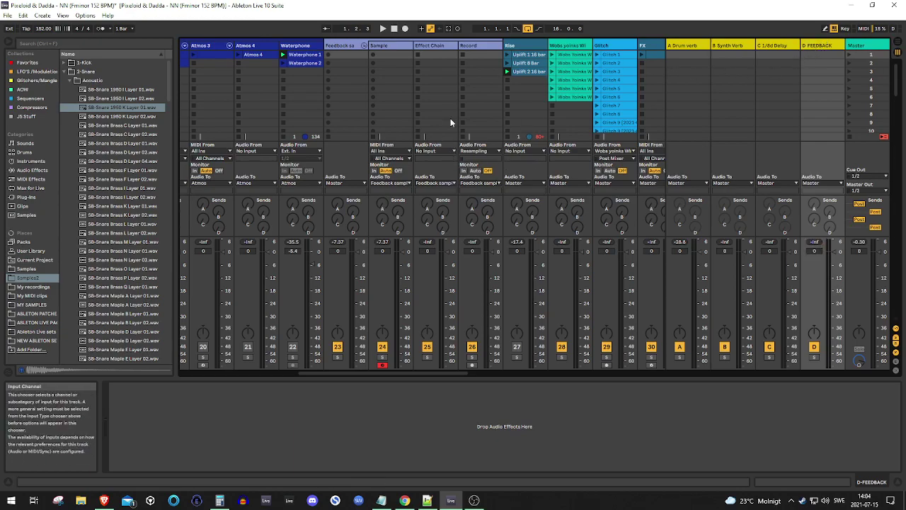
Route the D-FEEDBACK return into the Effect Chain track's audio input with monitoring set to In
left_click(450, 46)
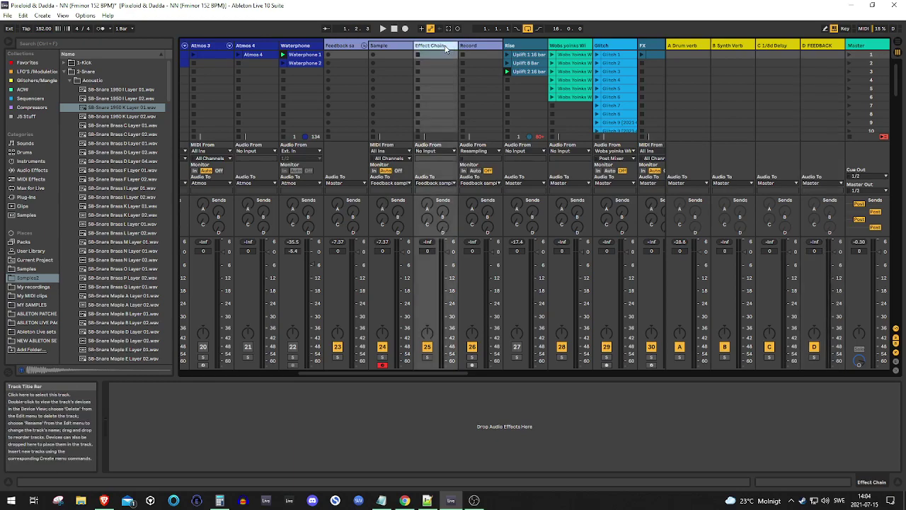
left_click(429, 151)
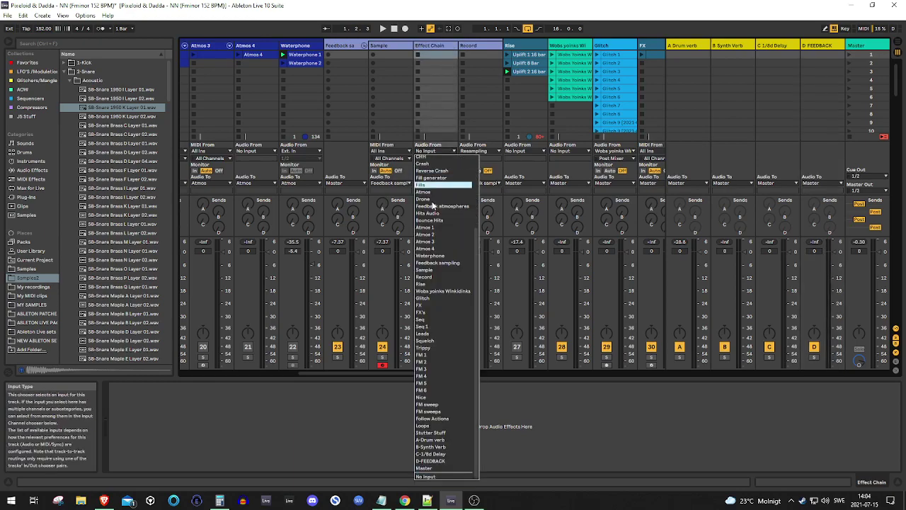
left_click(448, 462)
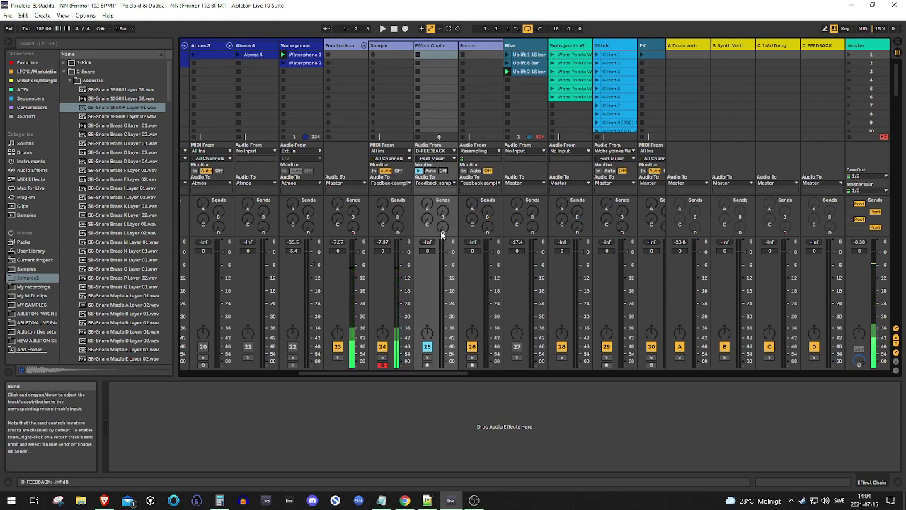
Raise the D-FEEDBACK send on the Sample track, and raise the same send on the Effect Chain track to create the feedback loop
left_click(397, 226)
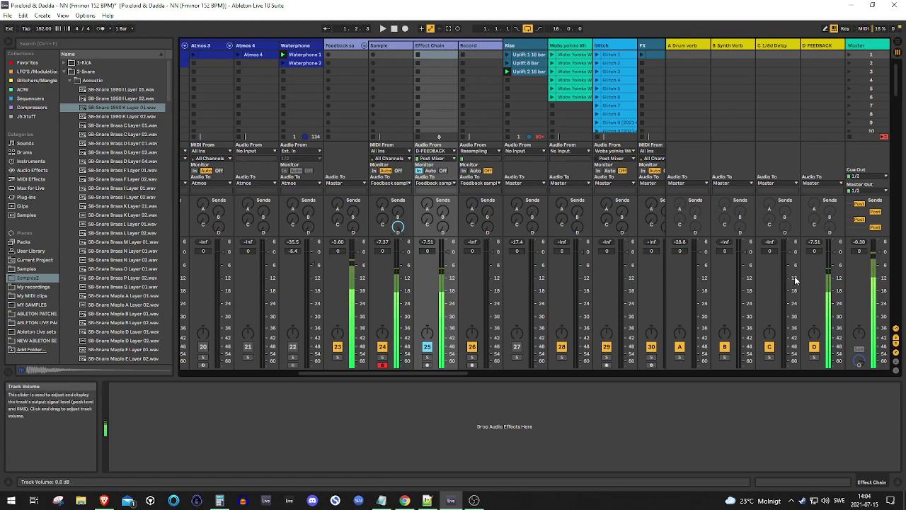
left_click_drag(443, 230, 442, 224)
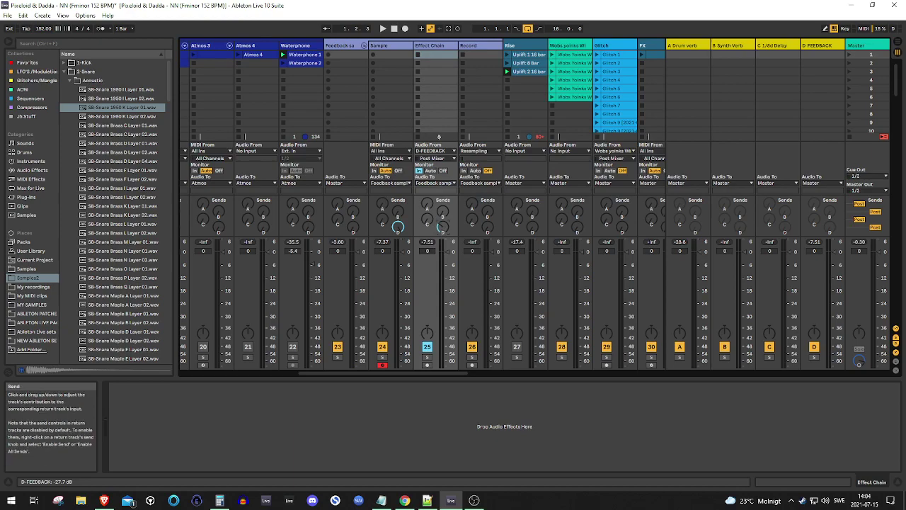
left_click_drag(442, 226, 442, 209)
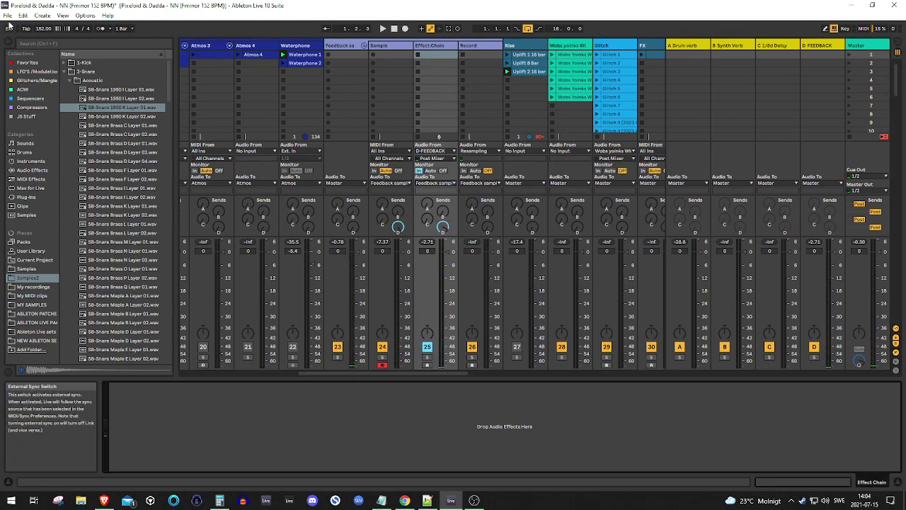
Find the Limiter, add it to the Effect Chain track and set its ceiling to -12.0 dB
left_click(30, 44)
left_click(32, 62)
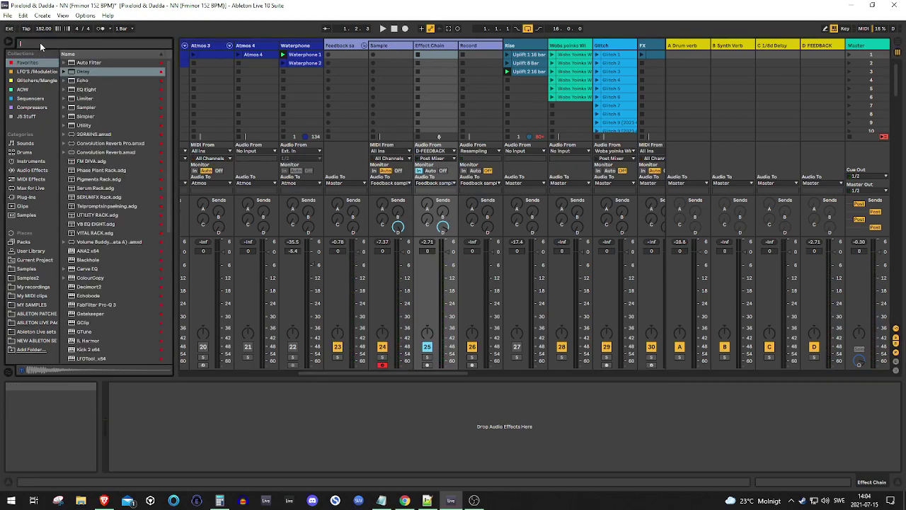
type("Limi")
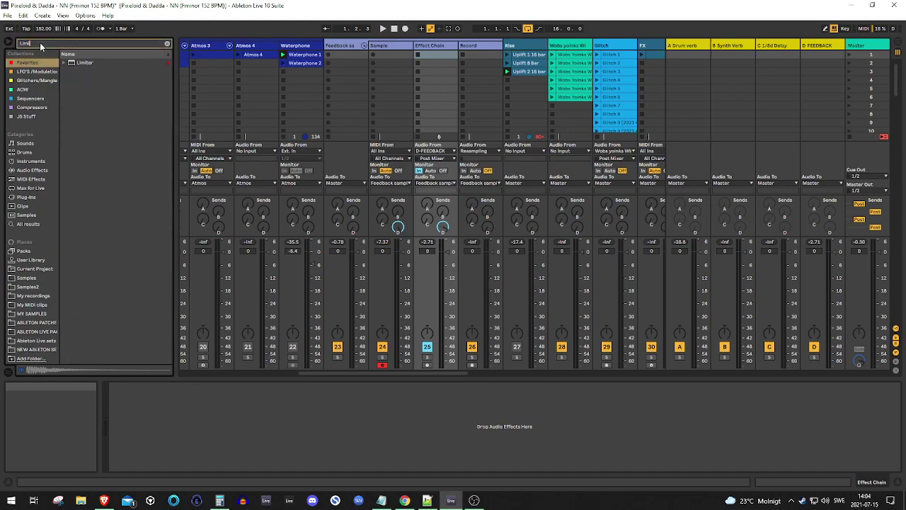
left_click_drag(76, 65, 249, 407)
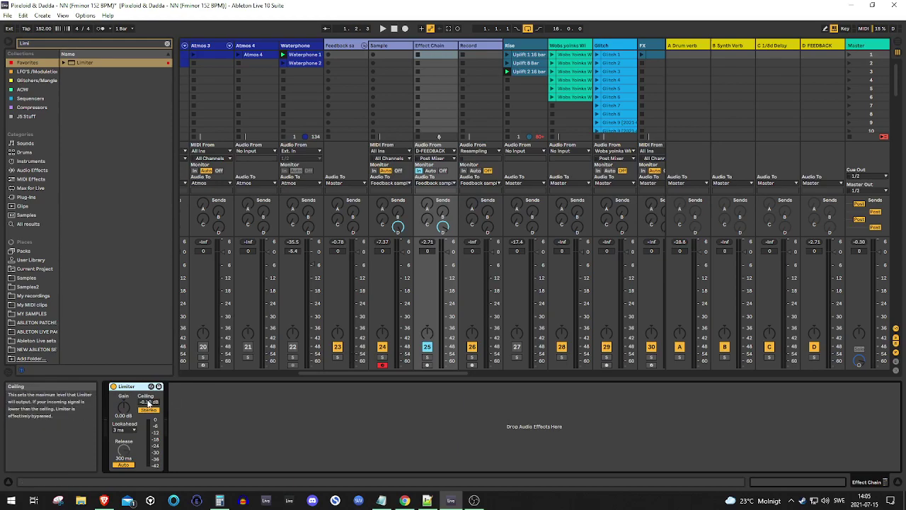
left_click_drag(148, 402, 147, 417)
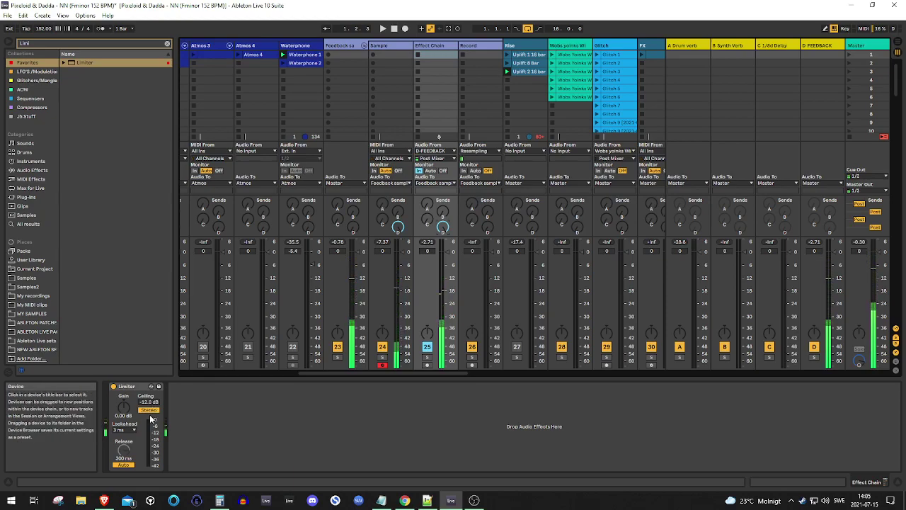
mouse_move(441, 229)
left_mouse_down()
mouse_move(442, 250)
mouse_move(442, 229)
left_mouse_up()
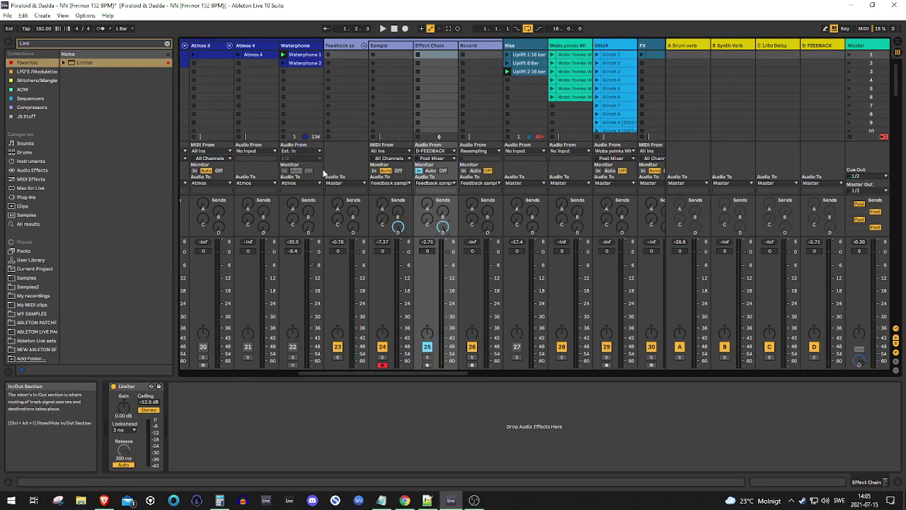
Clear the browser search and insert an EQ Eight ahead of the Limiter
left_click(84, 43)
key("BackSpace")
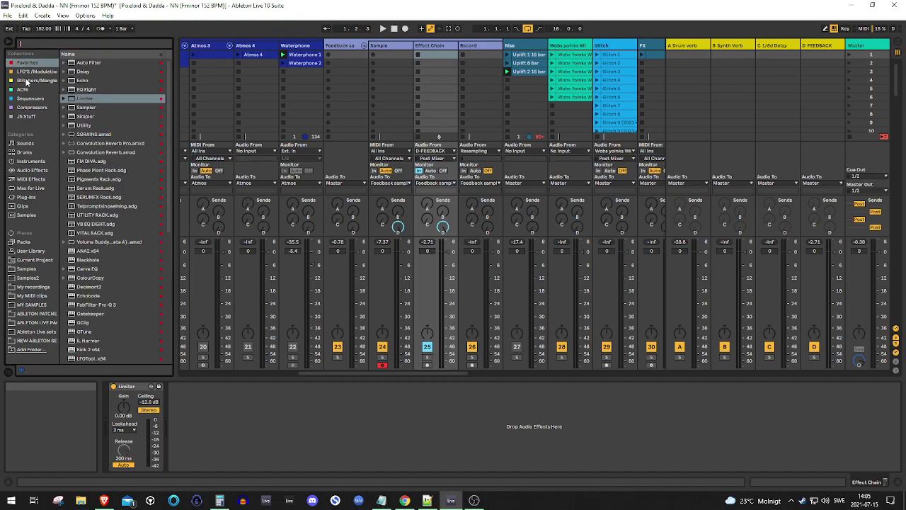
left_click_drag(92, 92, 117, 426)
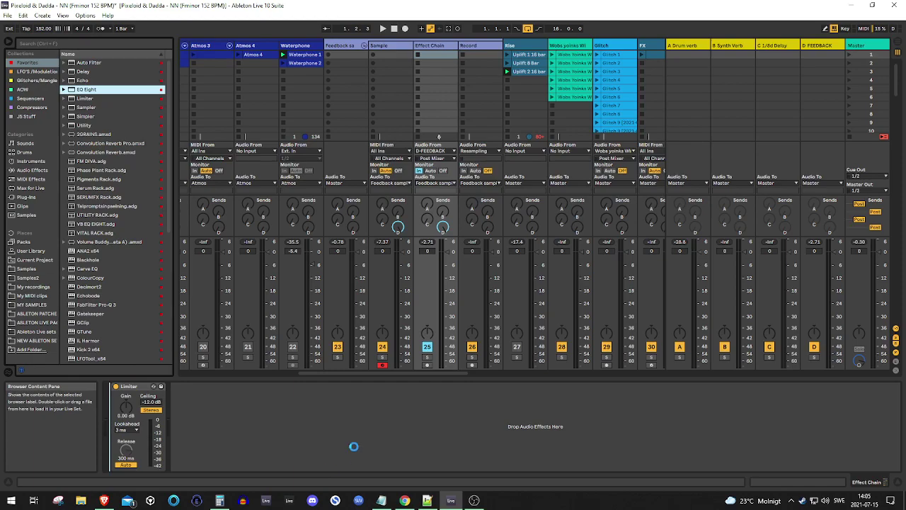
Insert an Auto Filter after the EQ Eight as a bandpass at about 571 Hz, with 33% resonance, LFO amount 11.4 and rate 0.07 Hz
left_click(73, 43)
type("Auto")
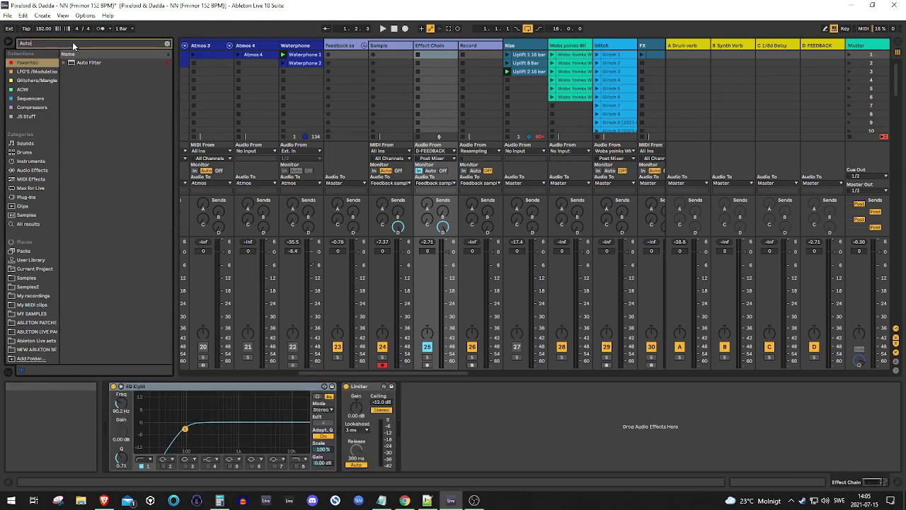
key("Return")
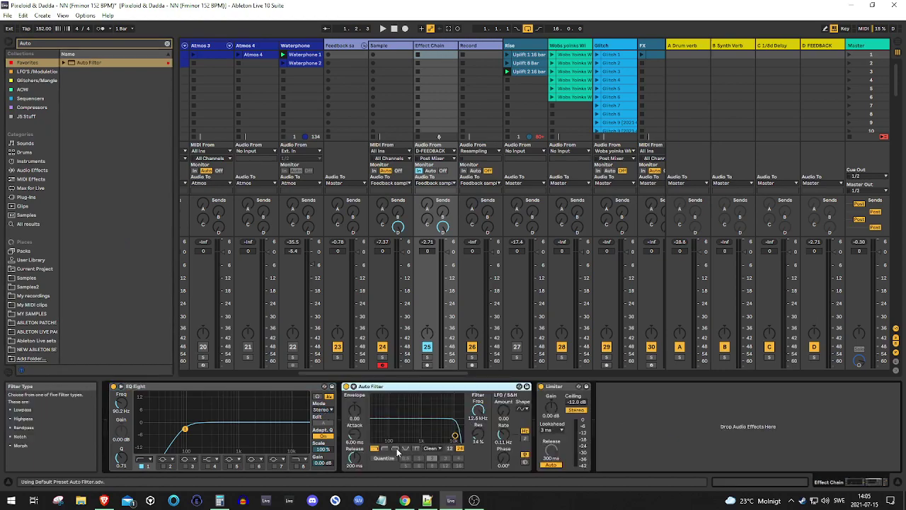
left_click_drag(455, 434, 413, 428)
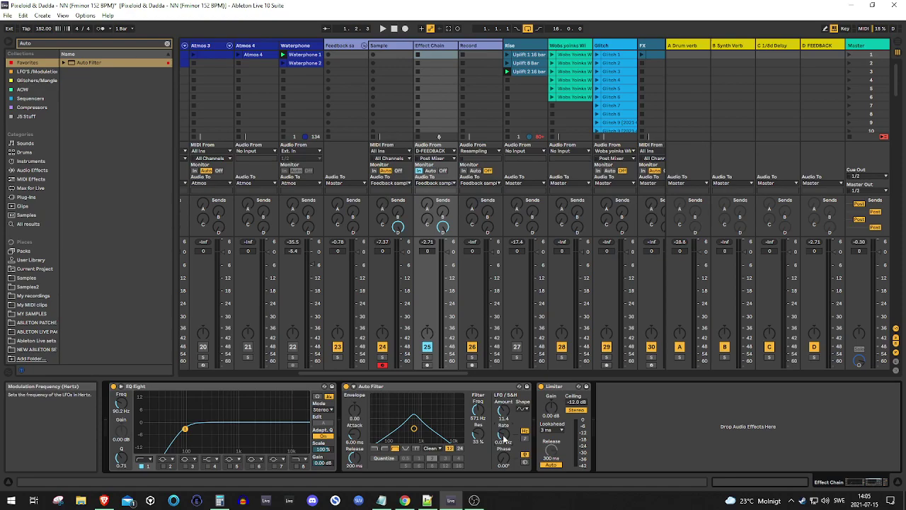
Insert ValhallaVintageVerb before the Limiter, lower its mix and adjust its decay
left_click(104, 46)
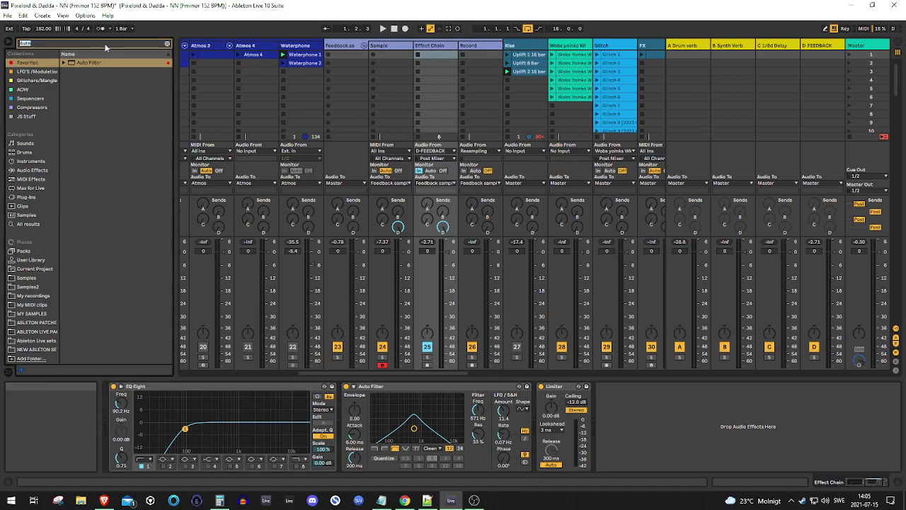
type("Vintage")
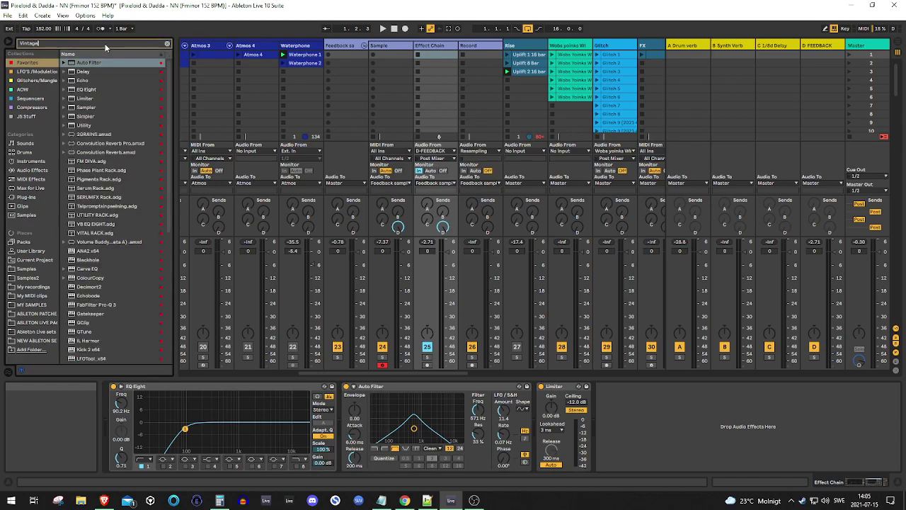
left_click_drag(89, 80, 616, 418)
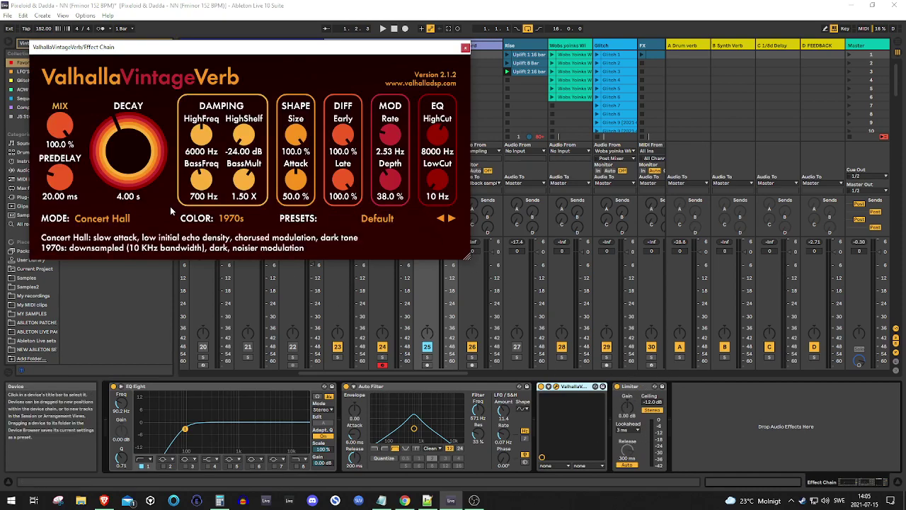
left_click_drag(59, 128, 55, 177)
mouse_move(122, 122)
left_mouse_down()
mouse_move(107, 132)
mouse_move(114, 113)
left_mouse_up()
left_click(465, 47)
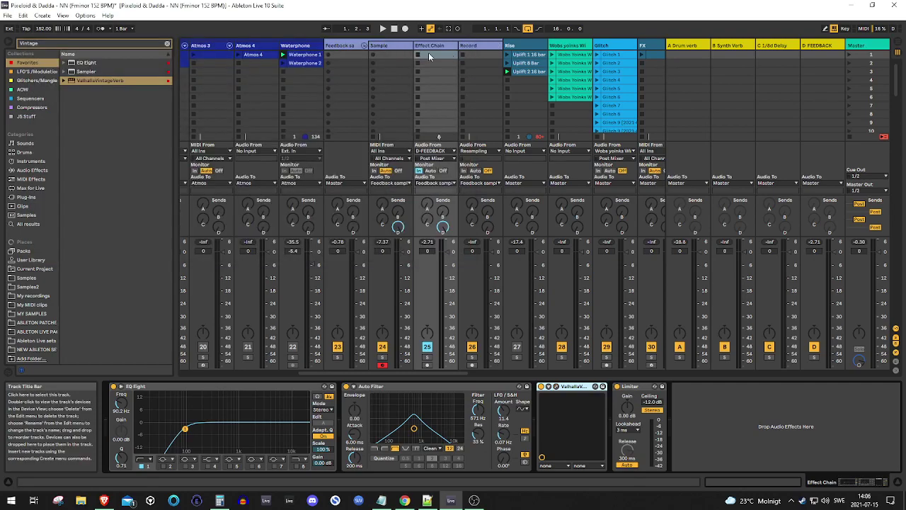
Search the audio effects for "Freq" and insert a Frequency Shifter between the Auto Filter and the reverb
left_click(72, 45)
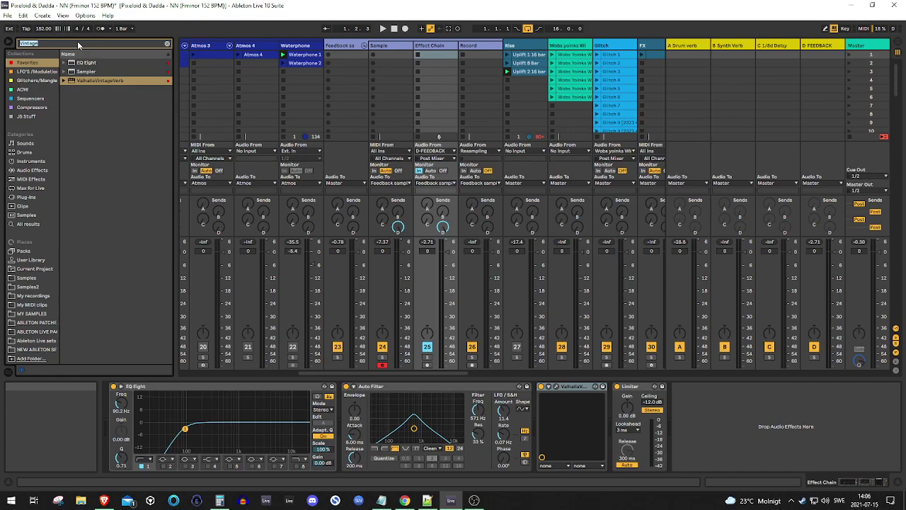
type("Freque")
key("BackSpace")
key("BackSpace")
key("BackSpace")
key("BackSpace")
type("eqq")
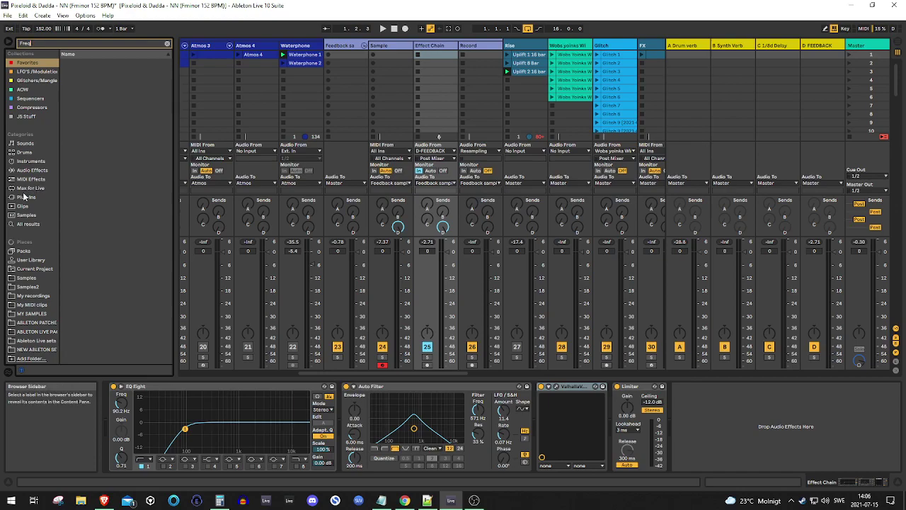
left_click(30, 170)
left_click_drag(104, 70, 642, 428)
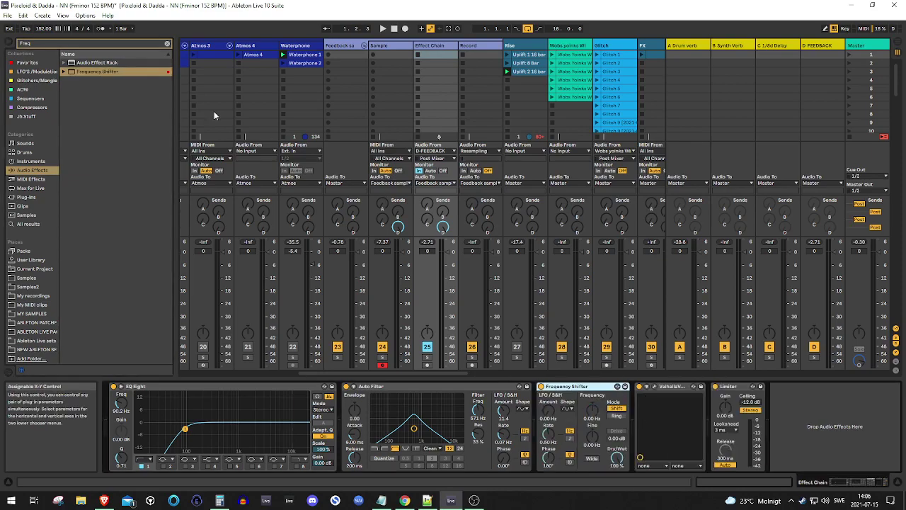
Find the Chorus effect and insert it between the Frequency Shifter and the reverb
left_click(70, 43)
type("Chorus")
left_click_drag(85, 71, 603, 436)
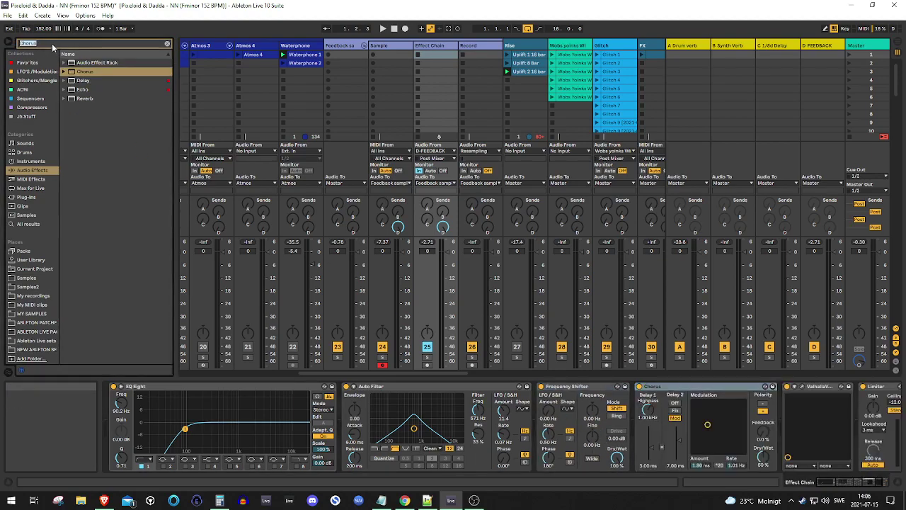
Insert LFO.amxd from the LFO collection after the Frequency Shifter and map it to that device's LFO rate
type("Lfo")
left_click(26, 74)
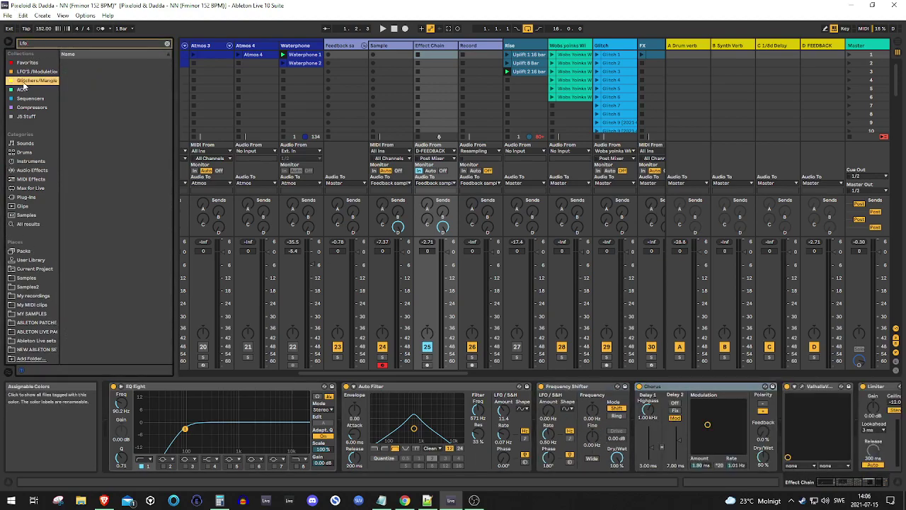
left_click(100, 117)
left_click_drag(110, 126, 619, 418)
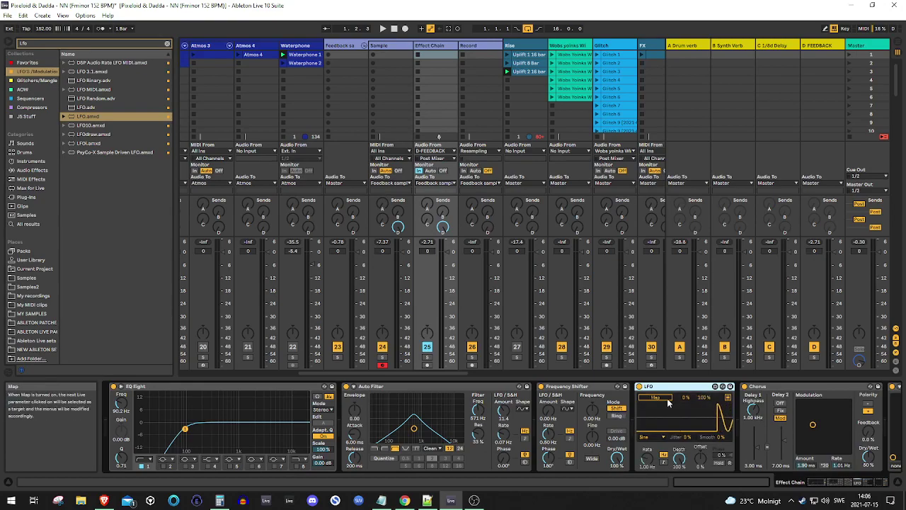
left_click(548, 437)
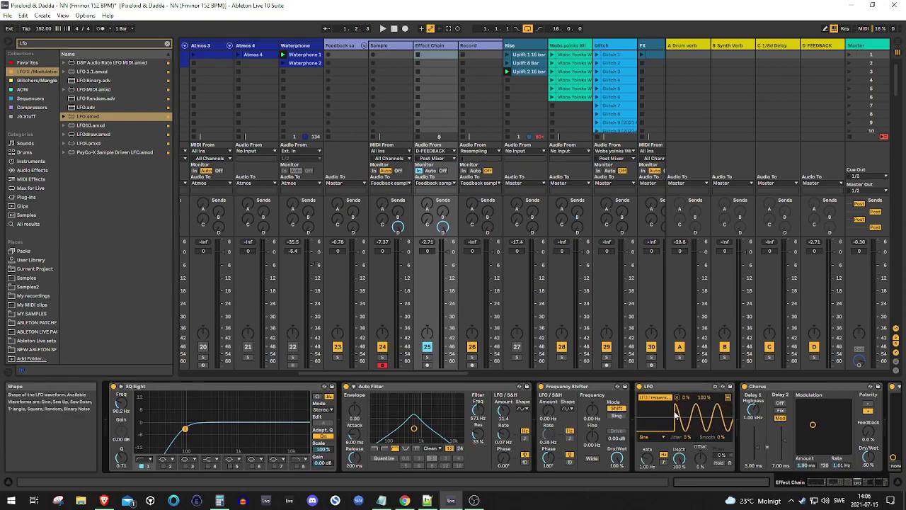
Set the LFO to a Random waveform at about 3.30 Hz with 82% smoothing and limit its mapping maximum to 88%
left_click_drag(652, 442, 655, 448)
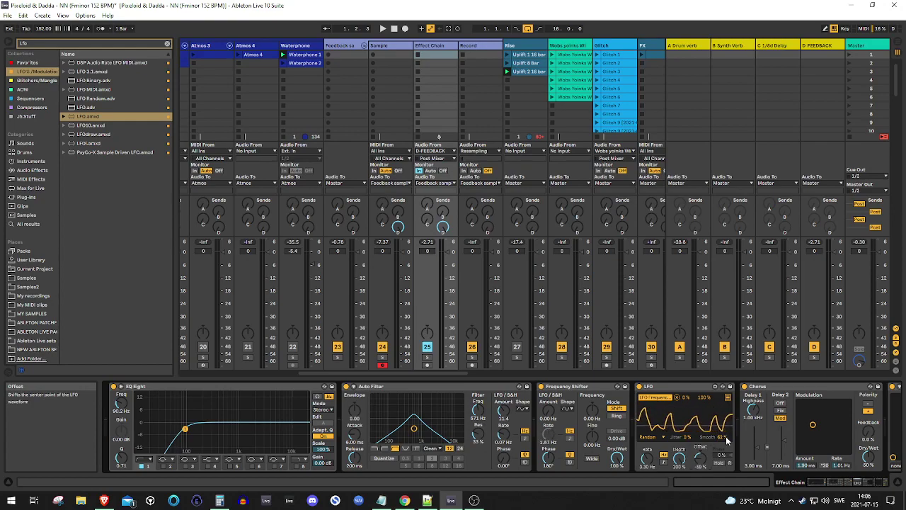
left_click_drag(703, 397, 703, 413)
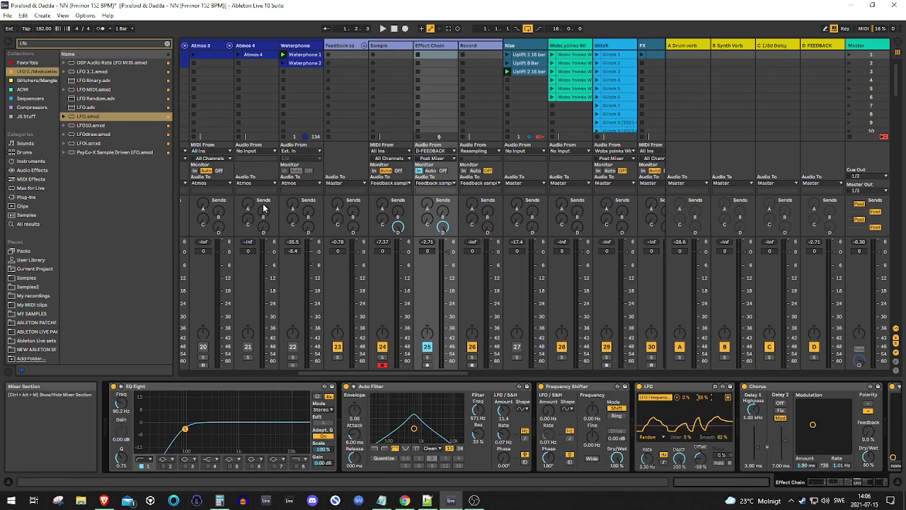
Lower the EQ Eight's low-cut frequency to about 44.6 Hz
left_click_drag(186, 429, 169, 428)
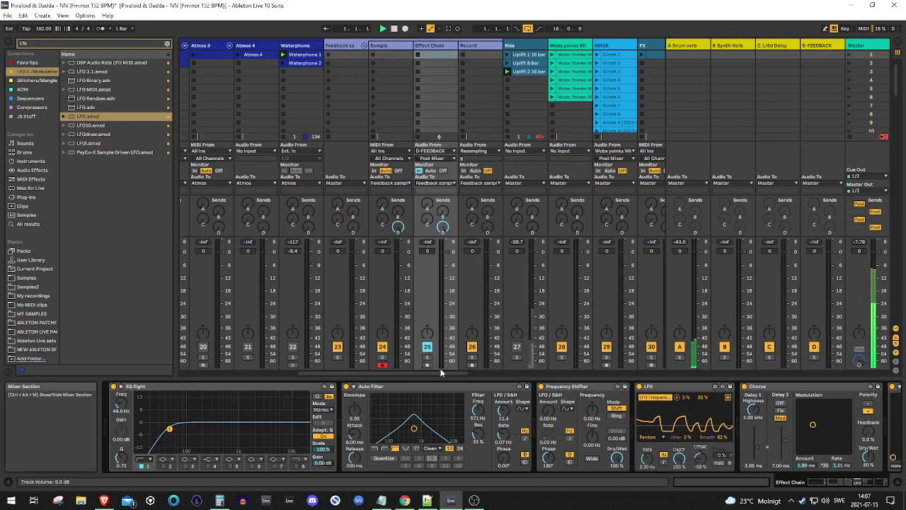
Start playback with the feedback group soloed, arm the Record track, and begin recording into its first clip slot
left_click_drag(423, 373, 257, 374)
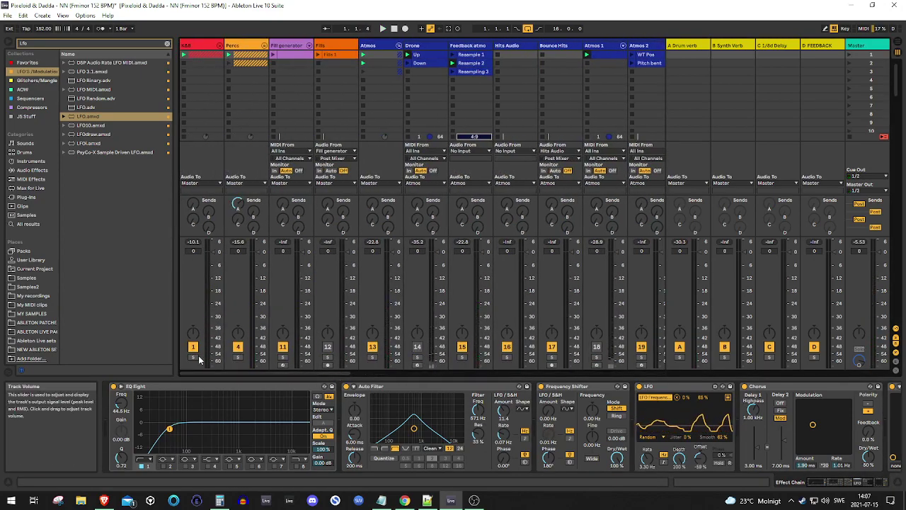
left_click_drag(356, 373, 446, 374)
key("space")
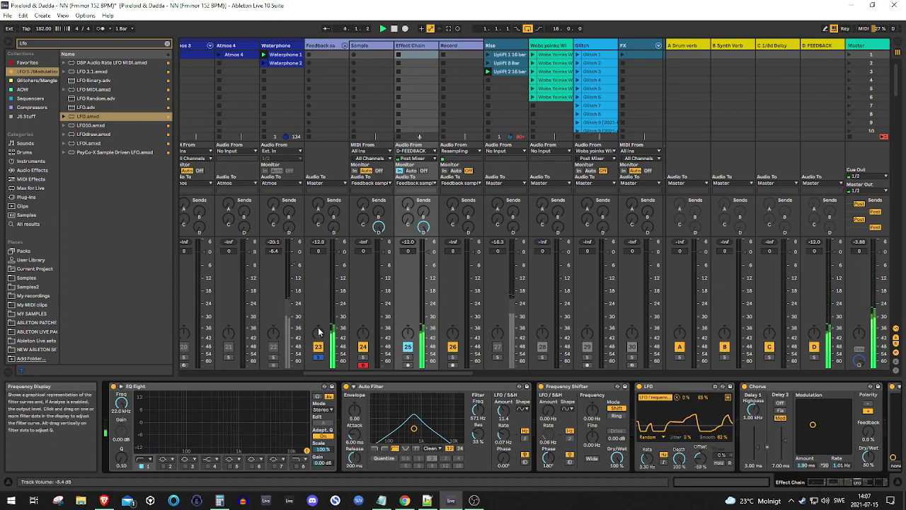
left_click(452, 364)
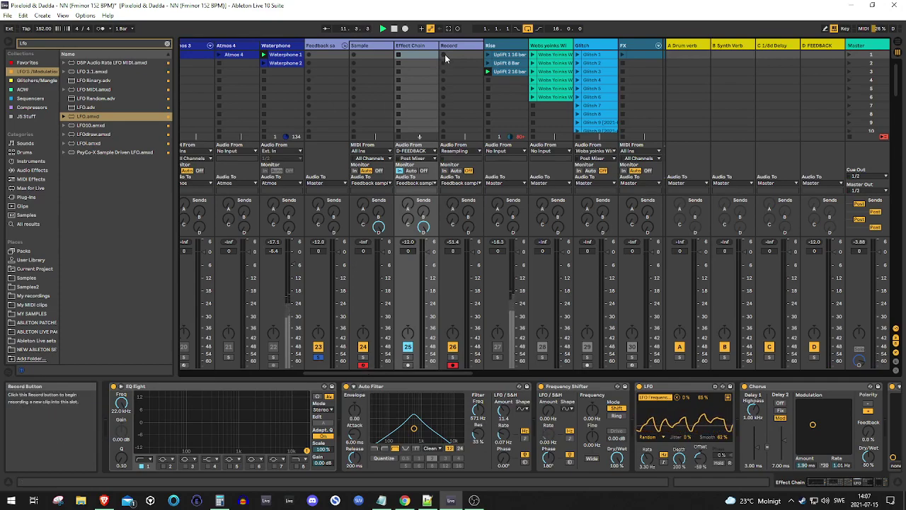
mouse_move(306, 451)
left_mouse_down()
mouse_move(136, 450)
mouse_move(140, 419)
mouse_move(207, 410)
mouse_move(260, 417)
mouse_move(307, 448)
left_mouse_up()
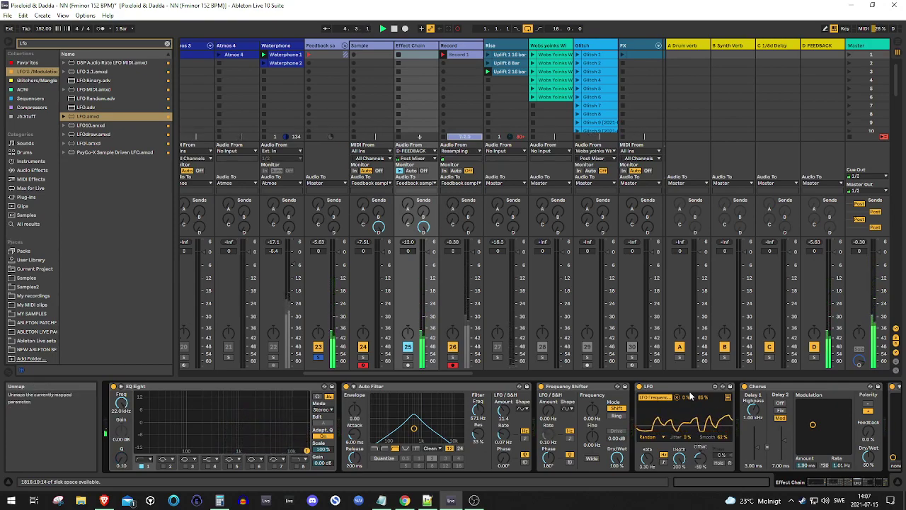
Set the Frequency Shifter to Ring mode at 1.32 kHz with 1.69 dB drive, and its LFO to width mode with a 1.14 kHz amount
left_click(566, 409)
left_click(567, 453)
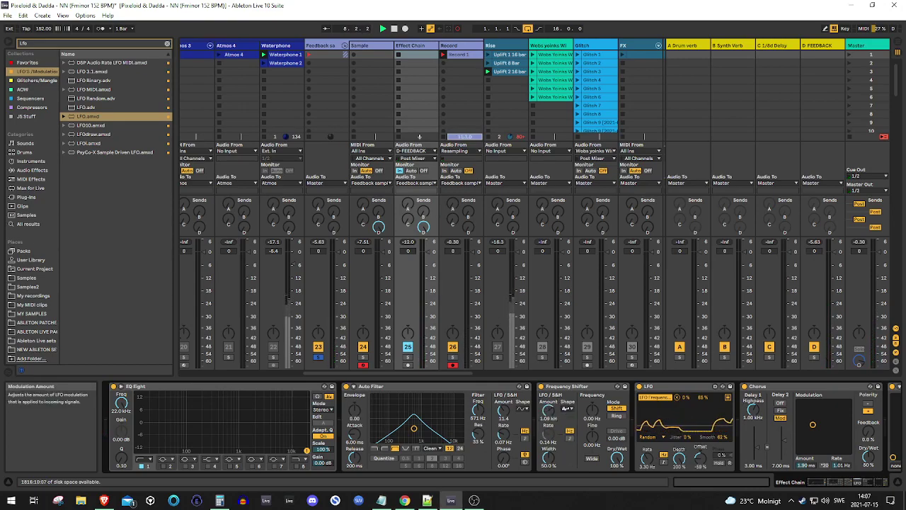
left_click(617, 416)
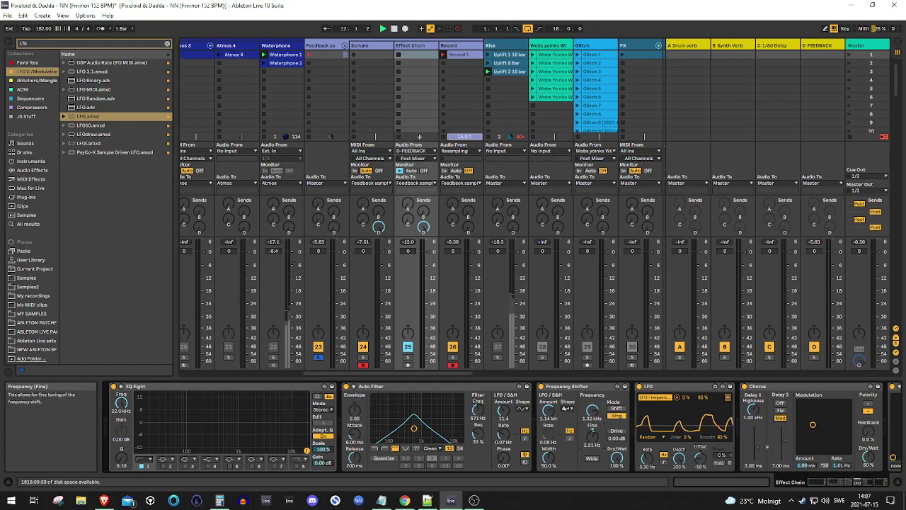
left_click(617, 431)
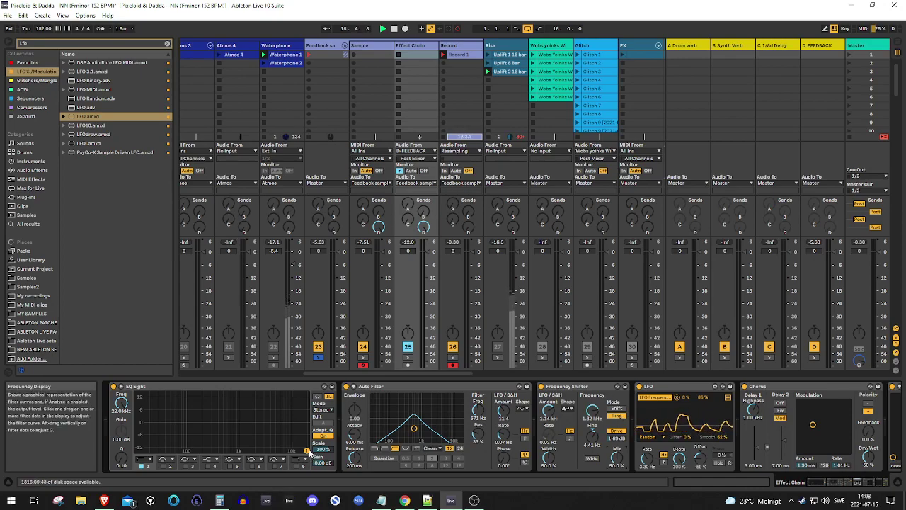
Sweep the EQ Eight's low-cut filter down to about 91.8 Hz and raise the LFO's smoothing to 90%
left_click_drag(294, 450, 250, 450)
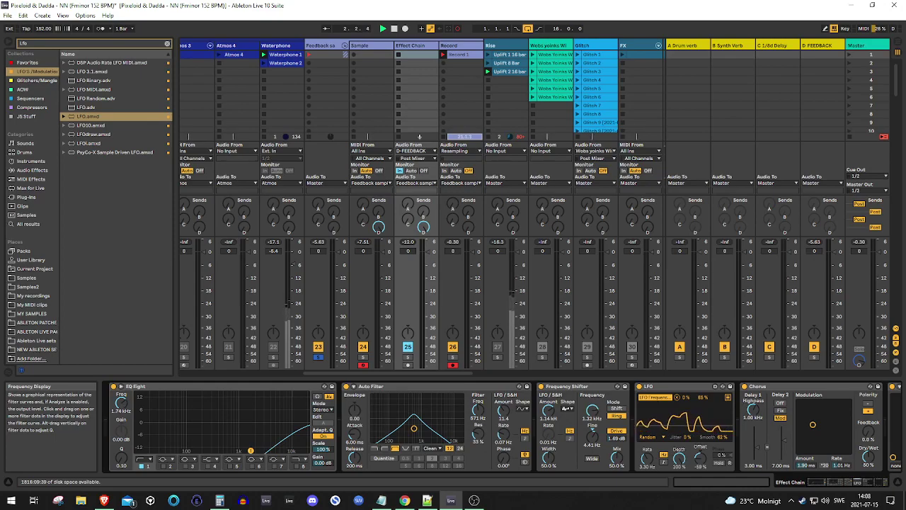
left_click_drag(250, 450, 213, 412)
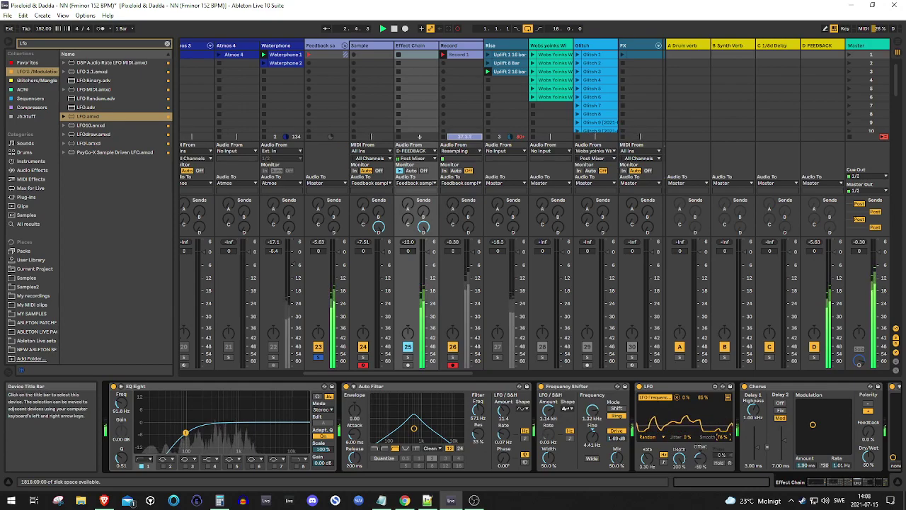
left_click_drag(726, 440, 727, 432)
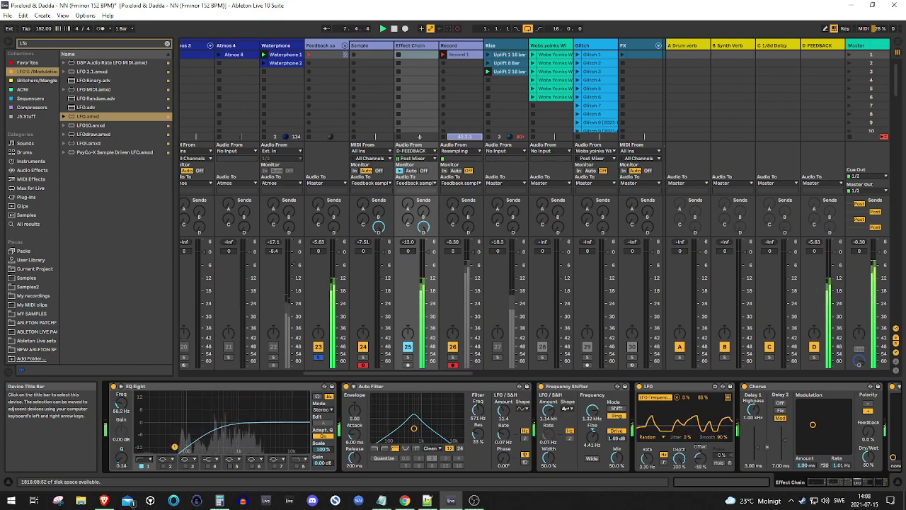
Set the Auto Filter to 844 Hz with 37% resonance, and sweep the EQ Eight's low cut up to 22 kHz and back to about 1.44 kHz
mouse_move(414, 426)
left_mouse_down()
mouse_move(429, 426)
mouse_move(401, 410)
mouse_move(418, 428)
mouse_move(402, 429)
mouse_move(424, 431)
mouse_move(426, 412)
mouse_move(402, 418)
mouse_move(419, 427)
left_mouse_up()
left_click_drag(191, 441, 307, 425)
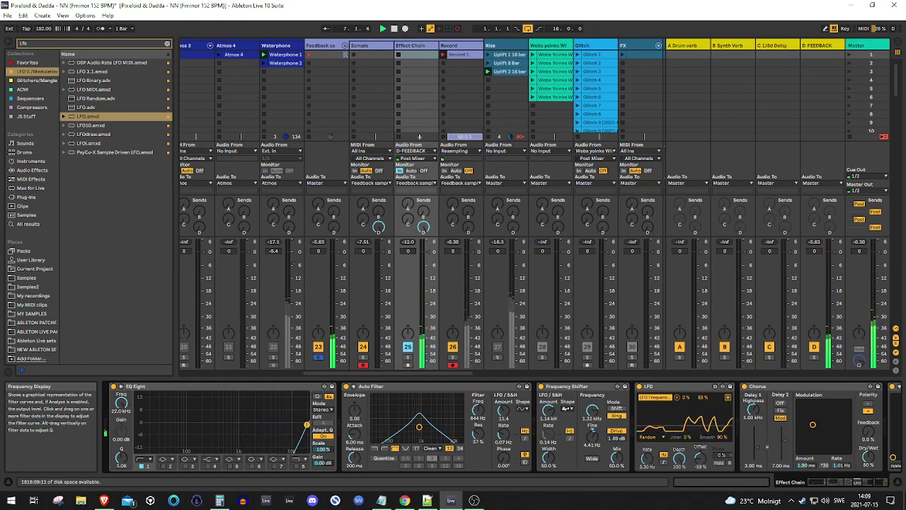
left_click_drag(306, 423, 305, 424)
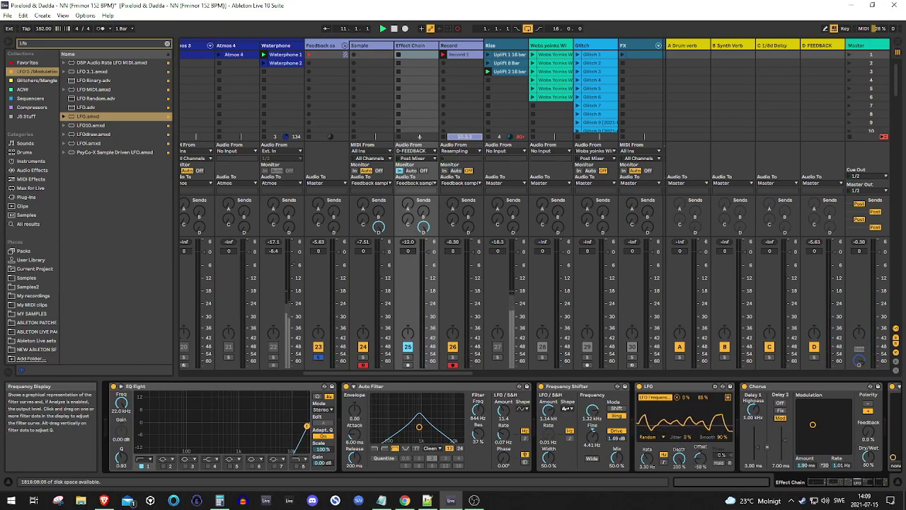
left_click_drag(306, 426, 247, 425)
Lower the Frequency Shifter's ring modulation frequency to 612 Hz and keep sweeping the EQ Eight's low-cut frequency and resonance during the recording
left_click_drag(592, 409, 592, 418)
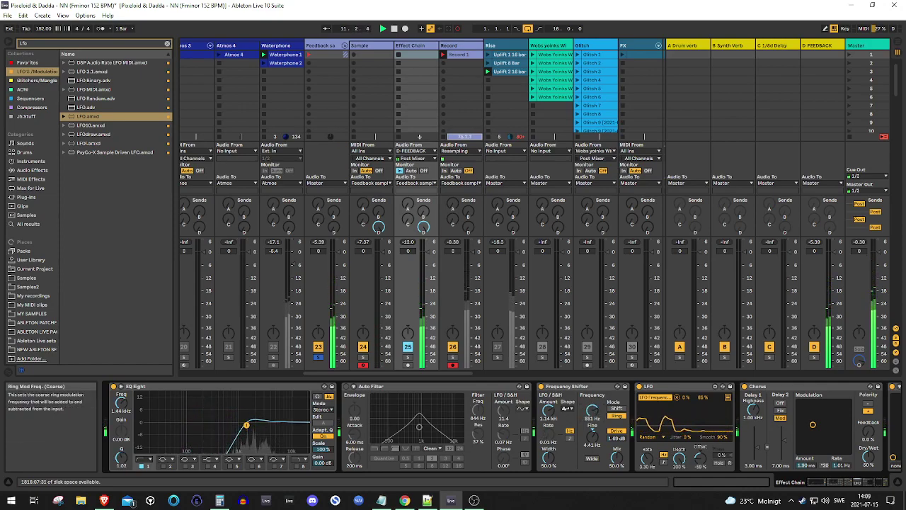
mouse_move(247, 425)
left_mouse_down()
mouse_move(169, 409)
mouse_move(236, 413)
left_mouse_up()
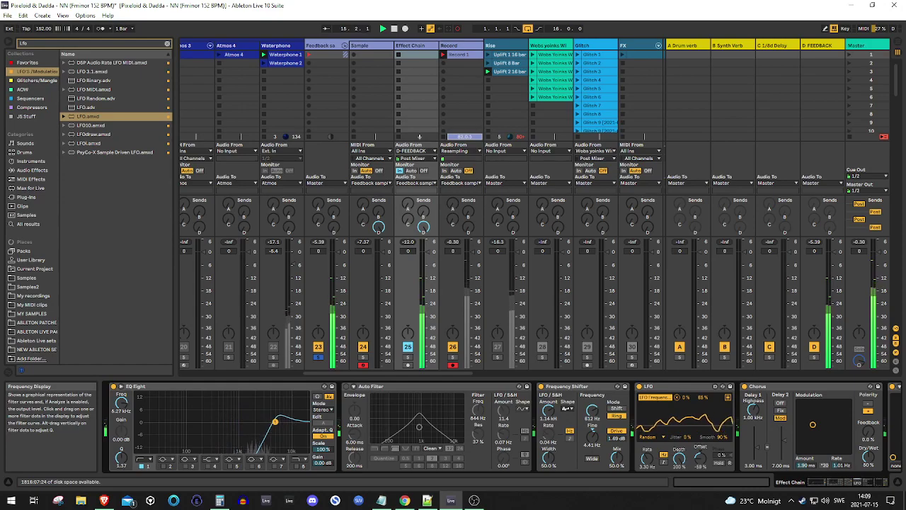
left_click_drag(225, 416, 208, 415)
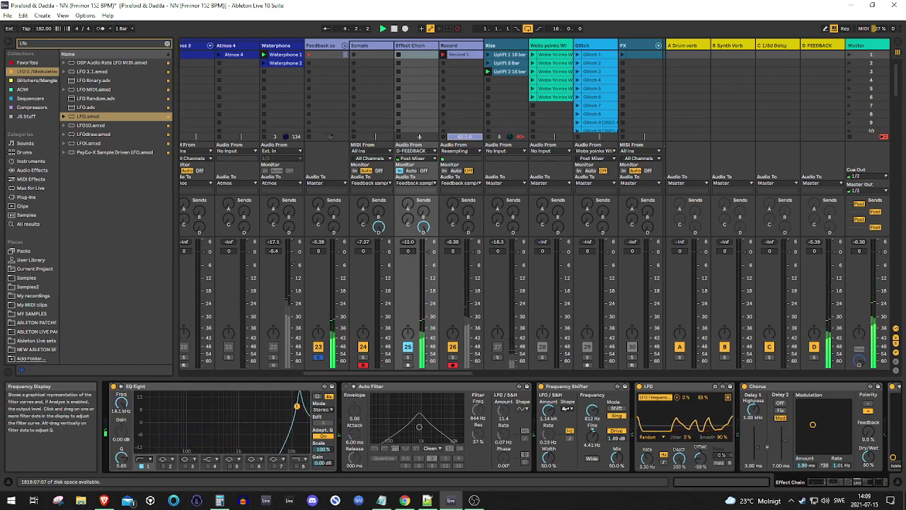
left_click_drag(259, 404, 197, 426)
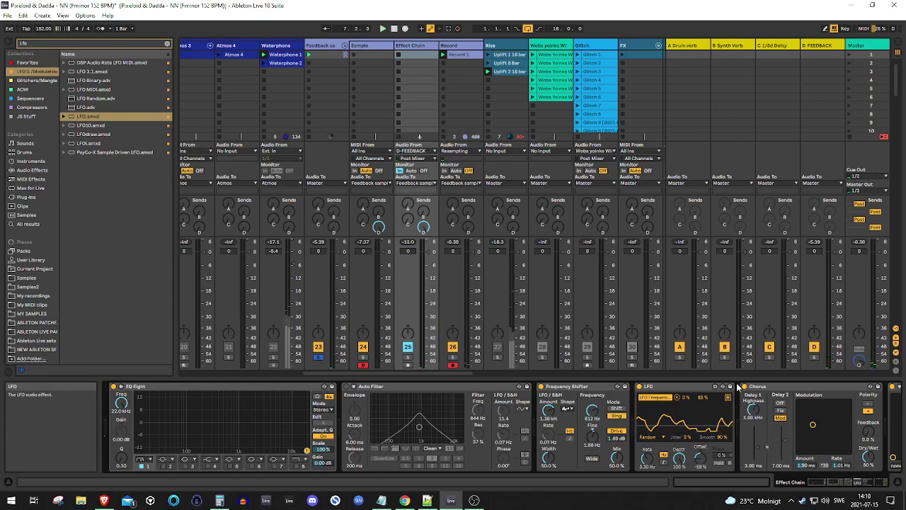
Open the Record 1 clip's waveform and move its start and loop start to bar 25
left_click(457, 55)
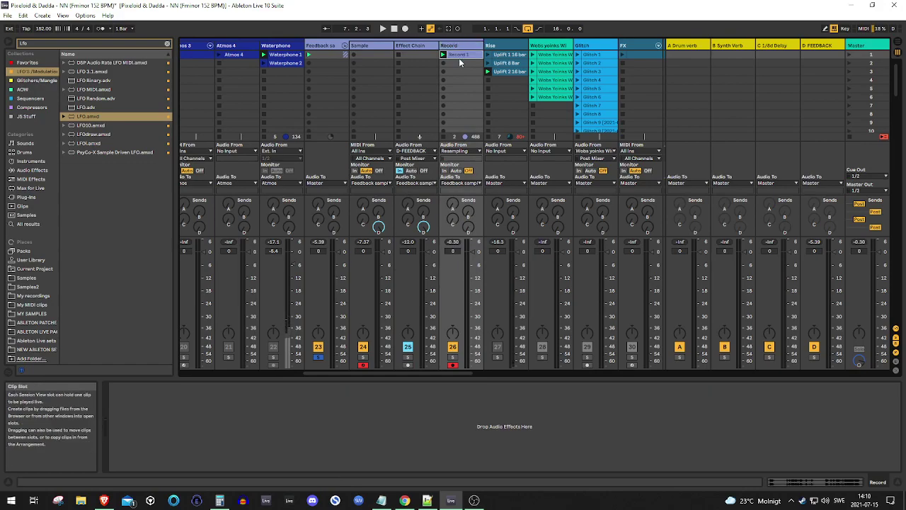
left_click(458, 54)
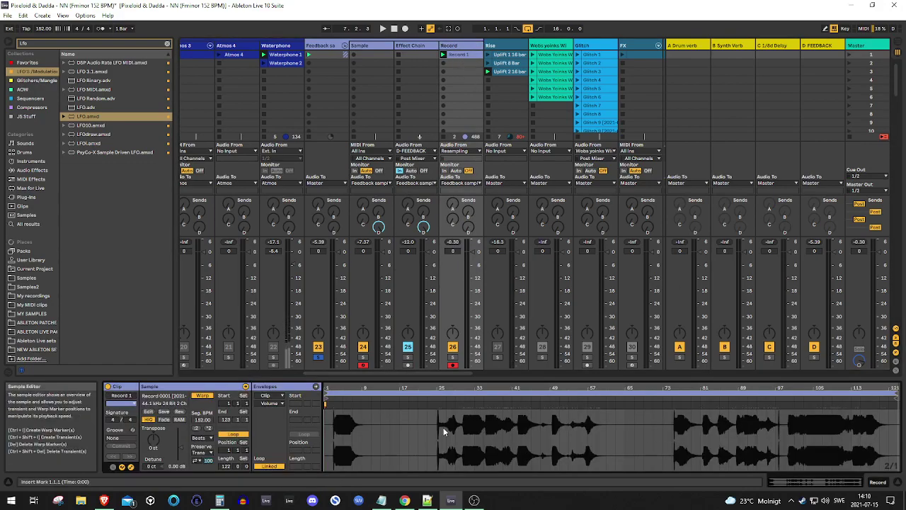
scroll(436, 439, "down", 10)
left_click_drag(326, 400, 436, 401)
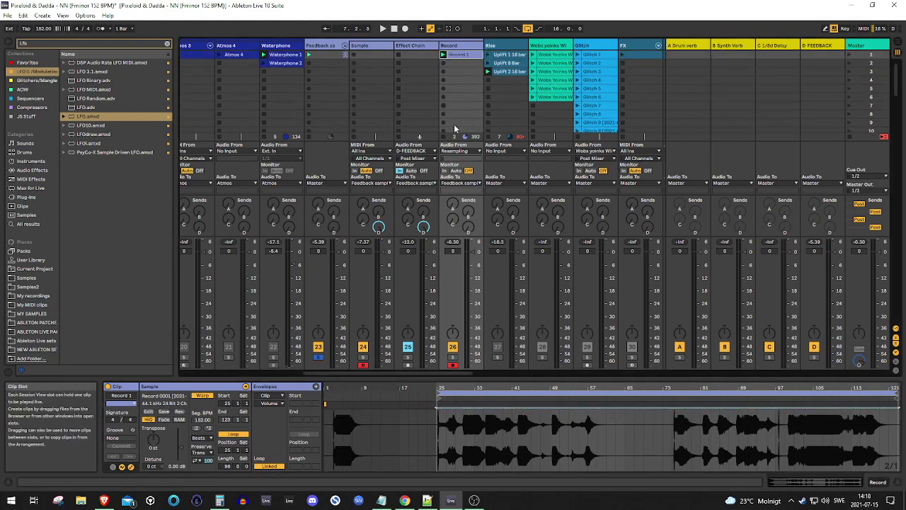
Move the Record 1 clip to the fourth slot of the Feedback atmo track and color it dark blue
scroll(449, 372, "left", 5)
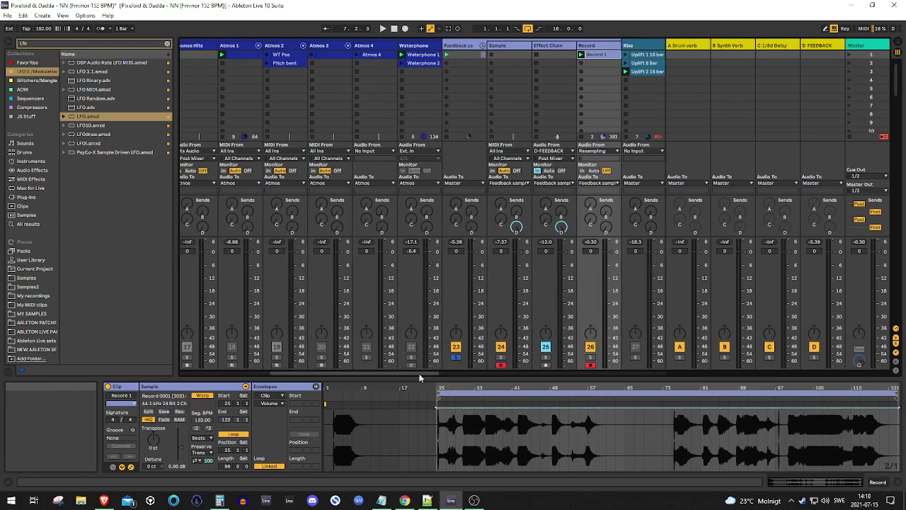
scroll(637, 70, "right", 1)
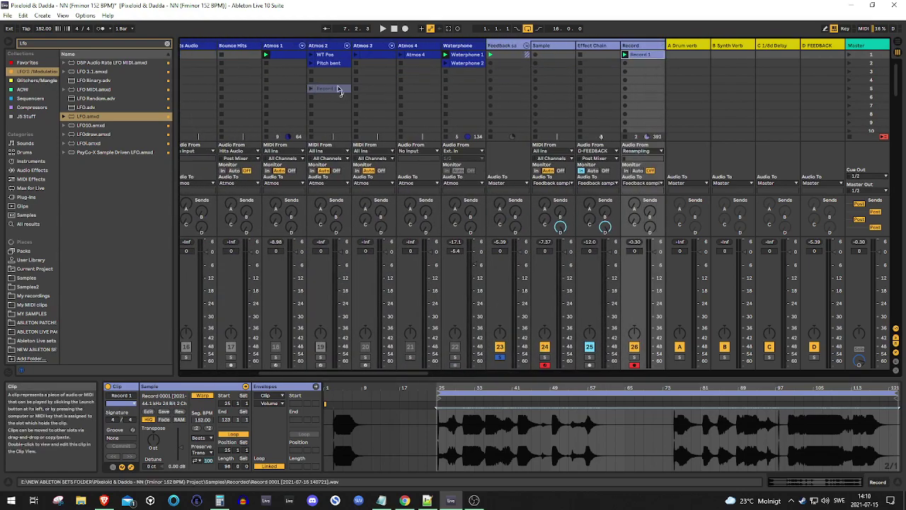
scroll(182, 76, "left", 4)
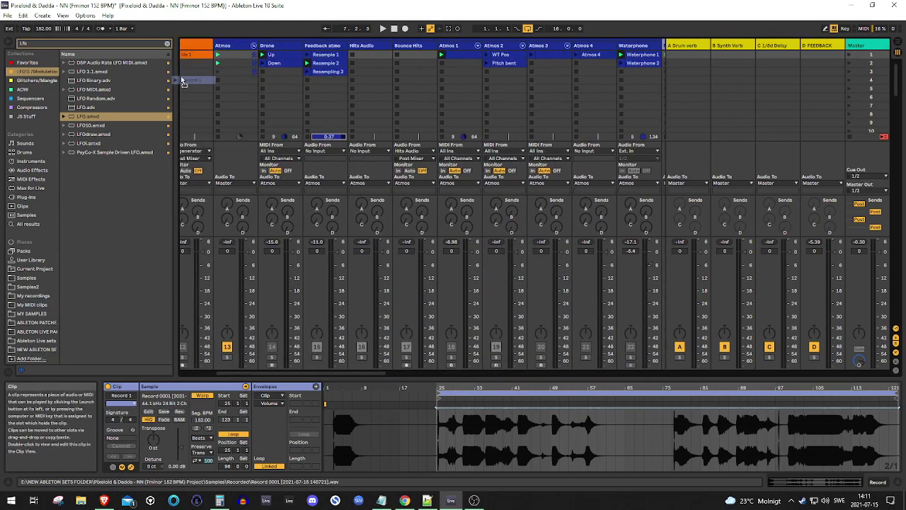
left_click(327, 80)
left_click(327, 81)
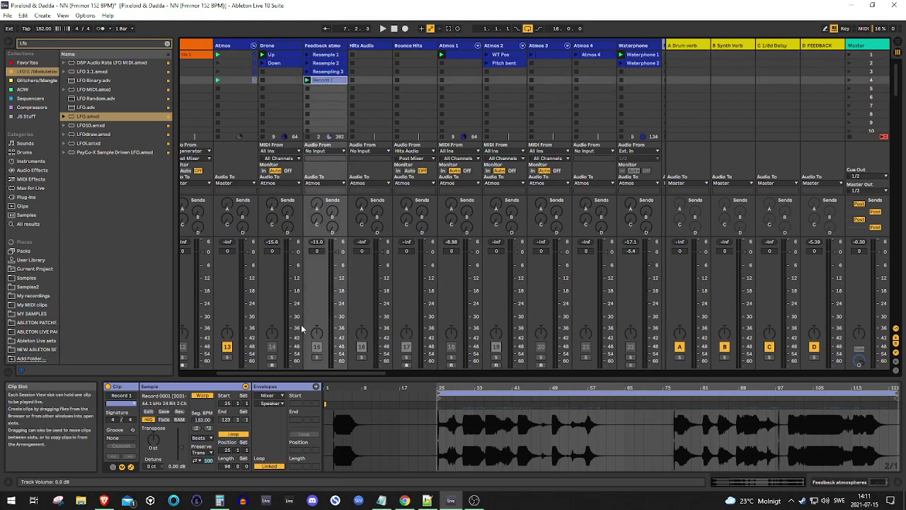
right_click(323, 80)
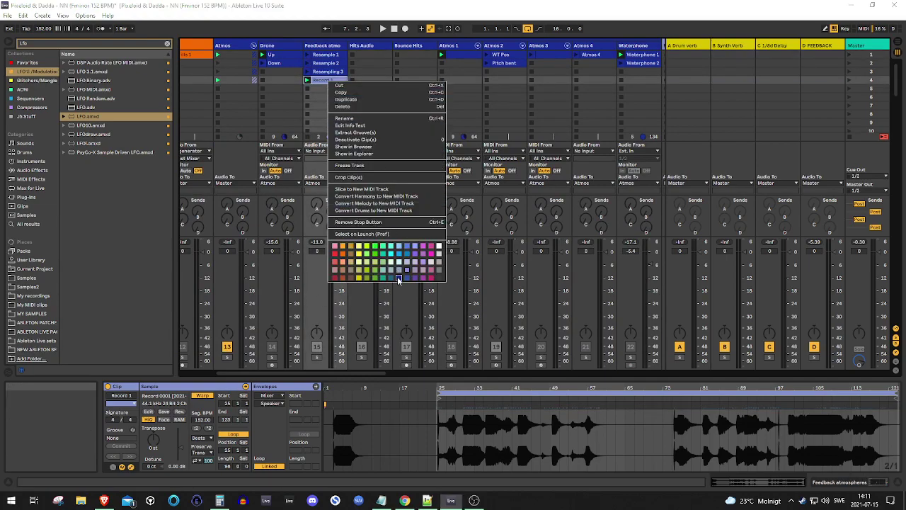
left_click(335, 122)
Unsolo the feedback group and deactivate it together with its Sample, Effect Chain and Record tracks
left_click_drag(340, 371, 387, 376)
left_click(442, 356)
left_click(487, 346)
left_click(532, 347)
left_click(577, 347)
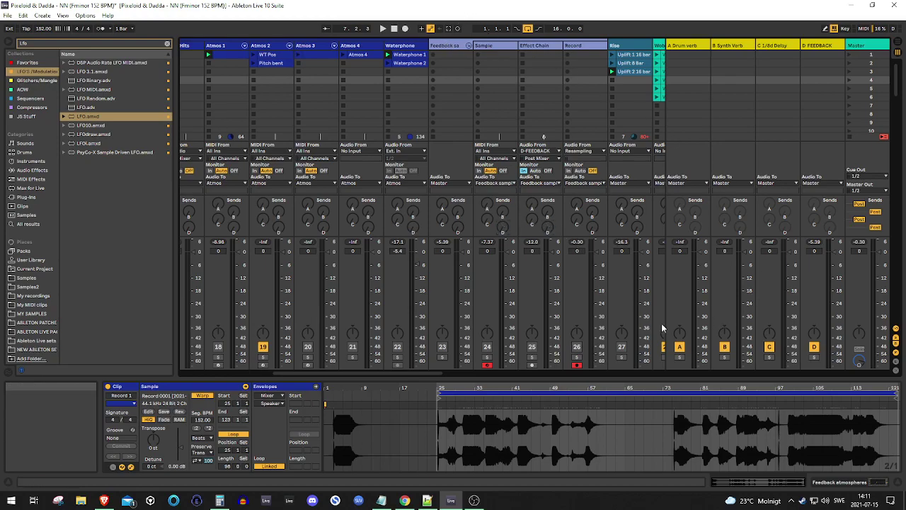
Play the new clip with the full arrangement and lower the Feedback atmo track's EQ Eight output gain to -9.00 dB
left_click_drag(415, 373, 261, 380)
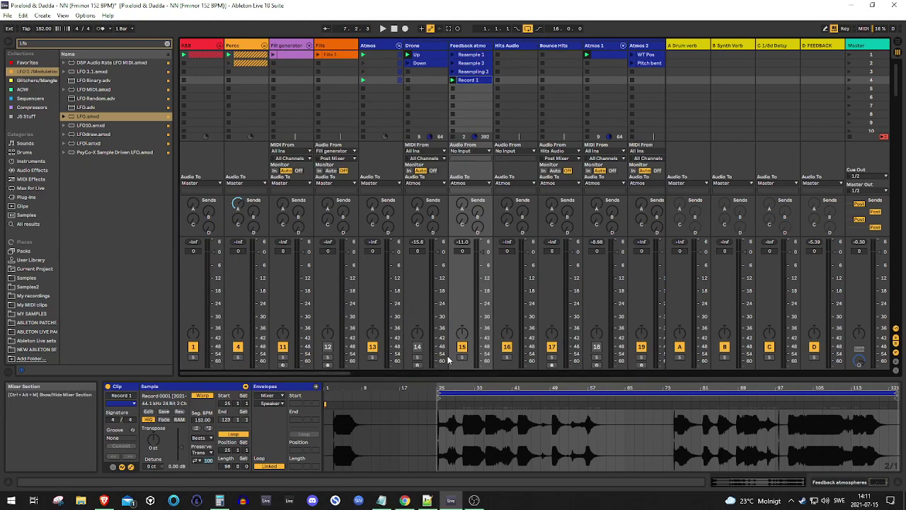
left_click(417, 346)
key("space")
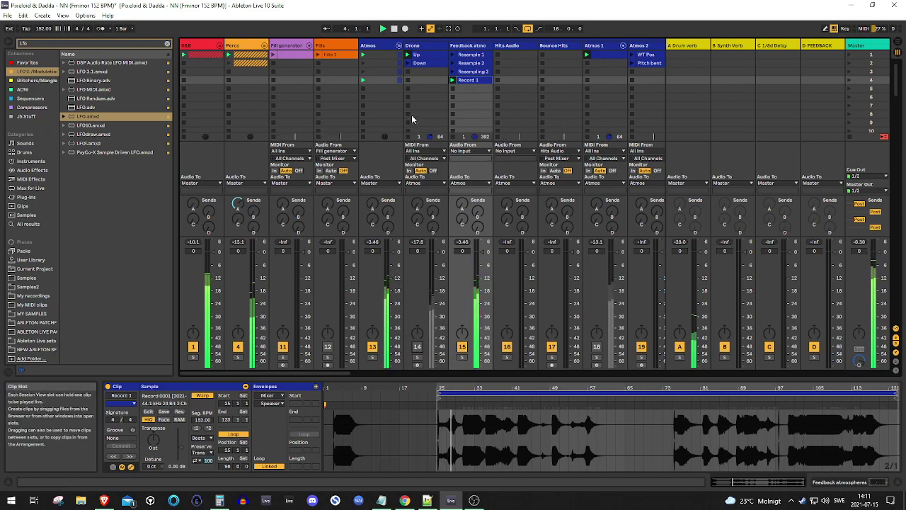
scroll(484, 255, "down", 2)
scroll(484, 254, "down", 2)
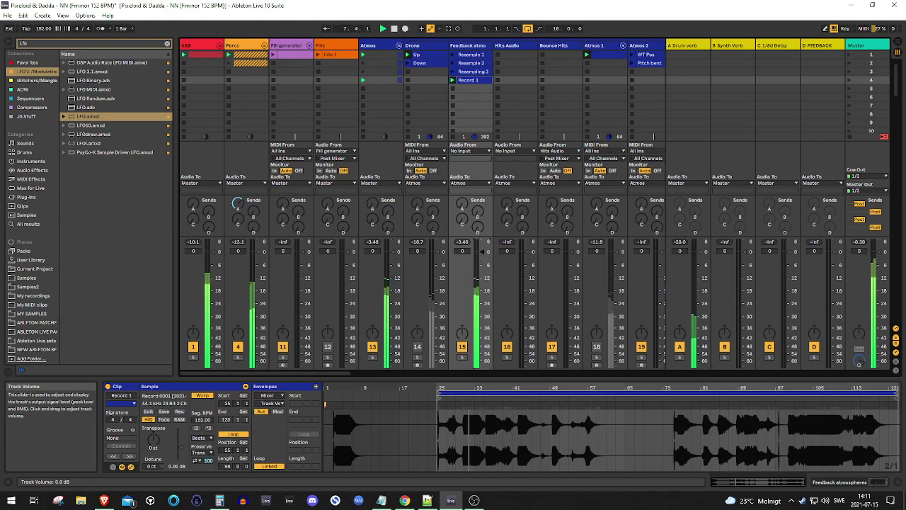
double_click(466, 51)
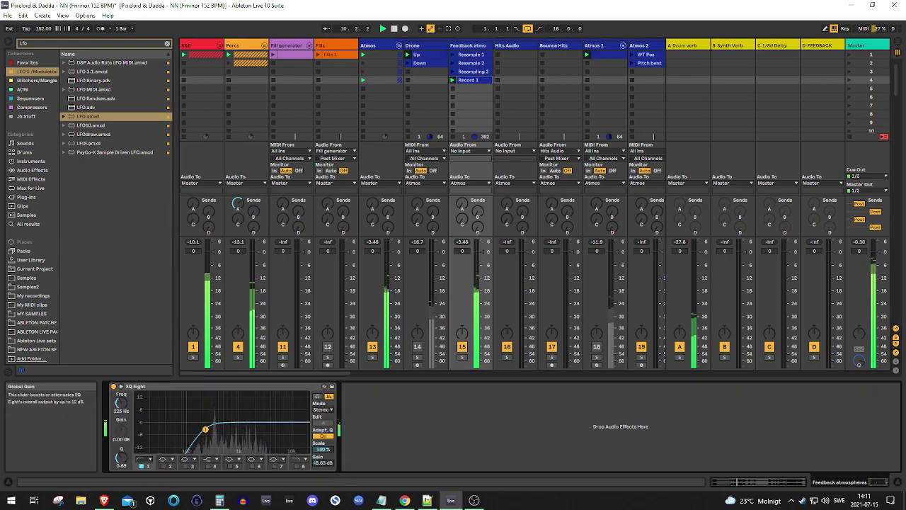
left_click(306, 374)
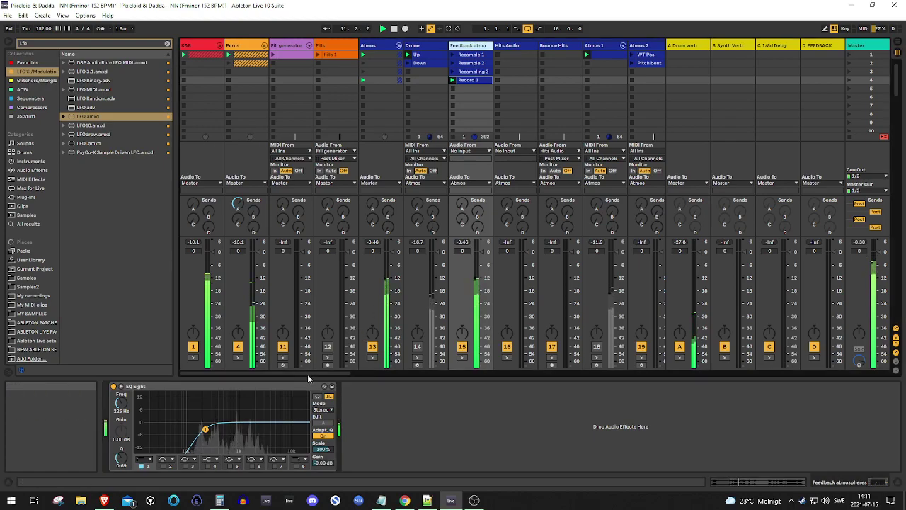
Activate the Waterphone track, then lower the Feedback atmo track's EQ Eight gain to -12.0 dB and its volume to -6.3 dB
left_click_drag(308, 376, 470, 376)
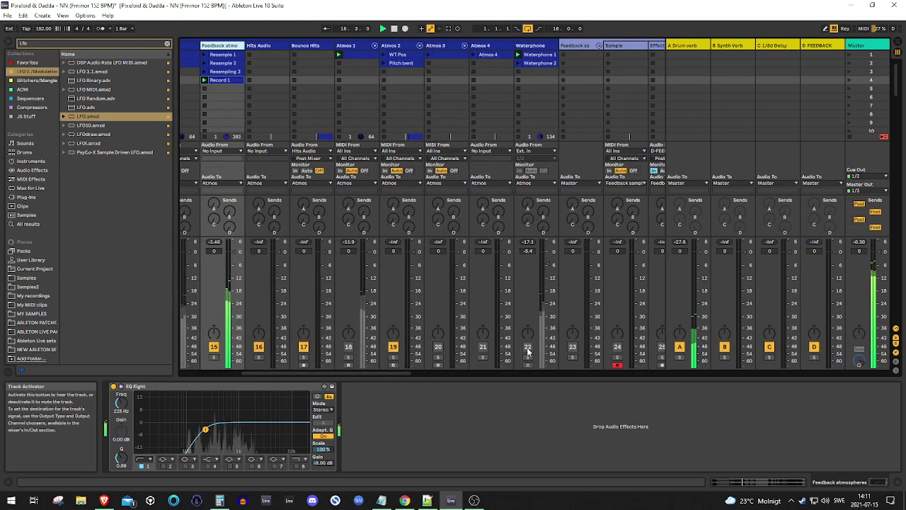
left_click(527, 347)
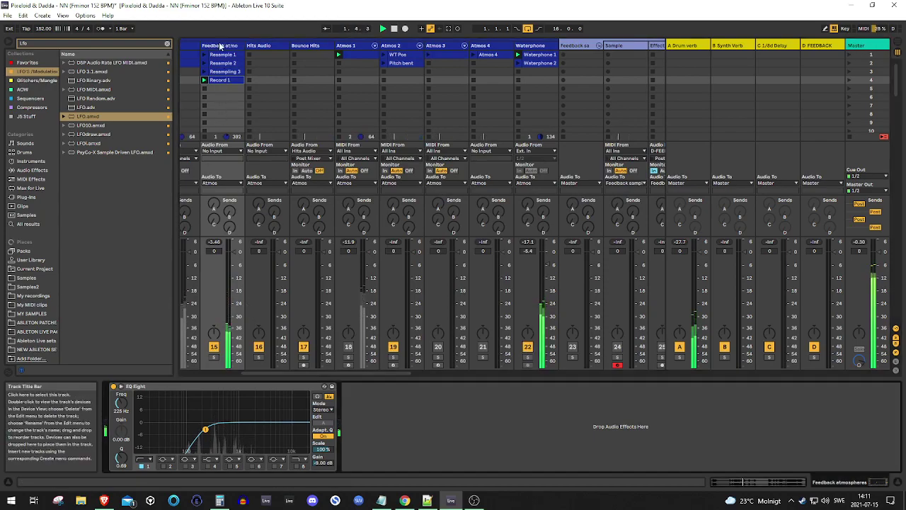
left_click_drag(322, 462, 322, 465)
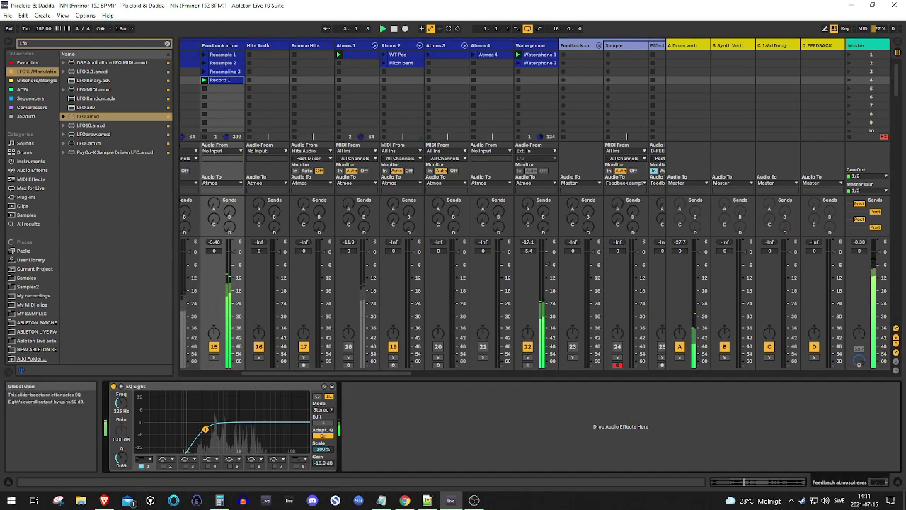
left_click_drag(233, 250, 233, 258)
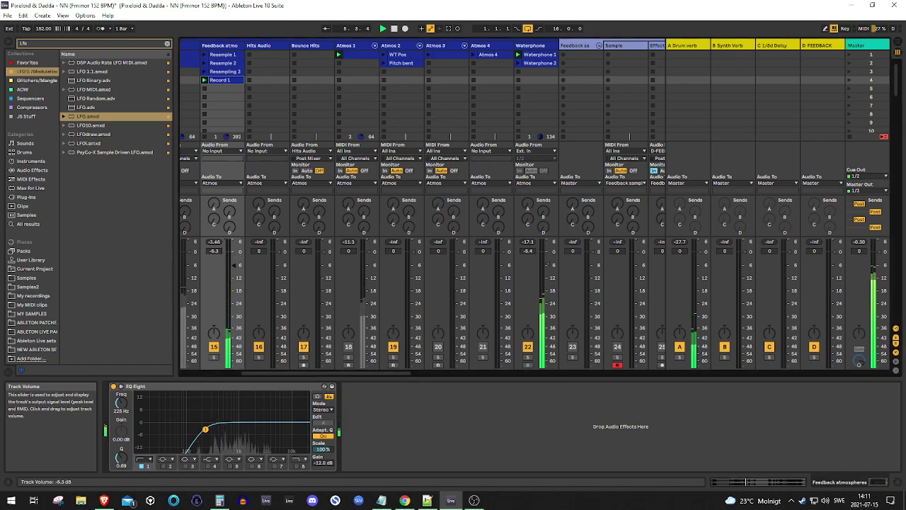
left_click_drag(348, 372, 496, 370)
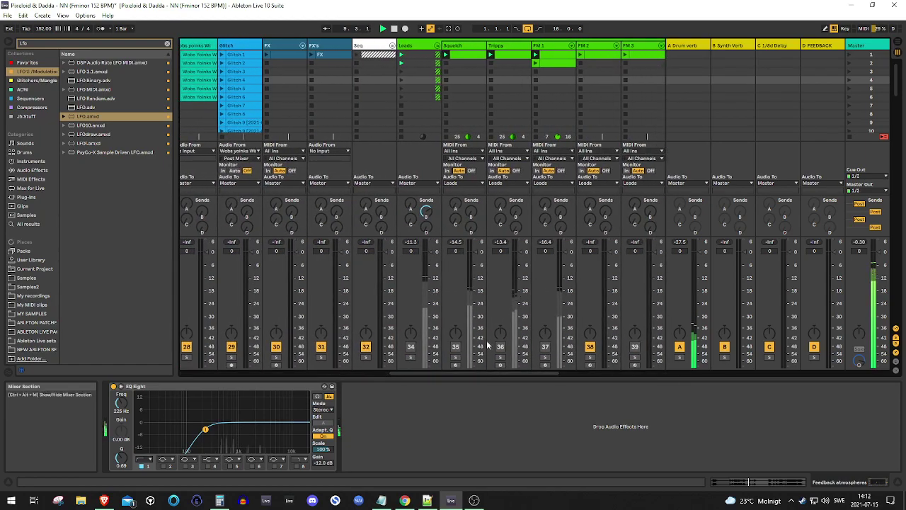
Activate the Leads group and its Squelch track to hear them together with the feedback atmosphere
left_click(455, 346)
left_click(411, 346)
left_click_drag(484, 372, 281, 364)
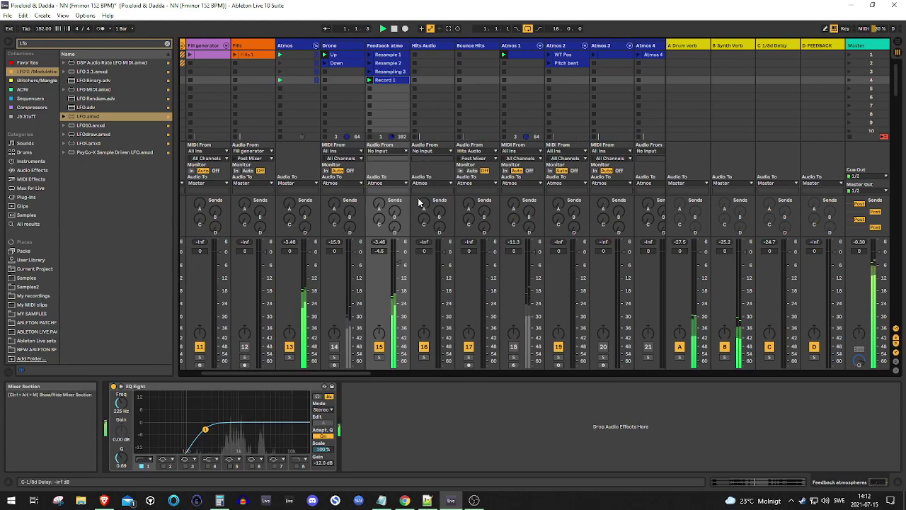
left_click_drag(345, 377, 465, 373)
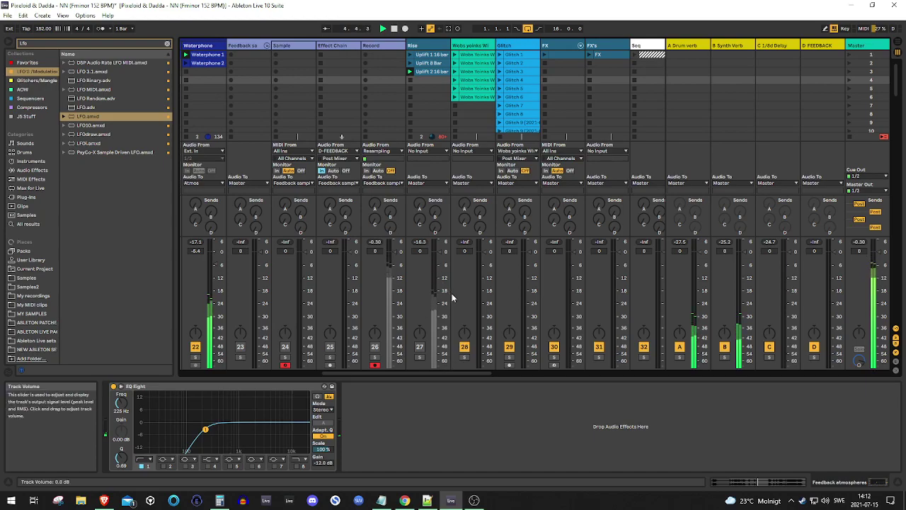
left_click_drag(412, 370, 469, 378)
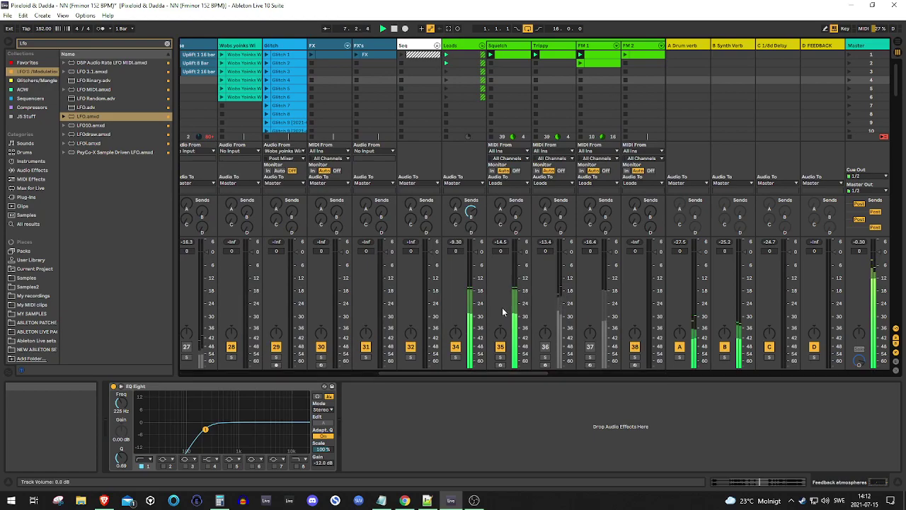
Deactivate the Squelch track and activate the Trippy track in its place
left_click(500, 346)
left_click(545, 346)
left_click_drag(479, 371, 516, 371)
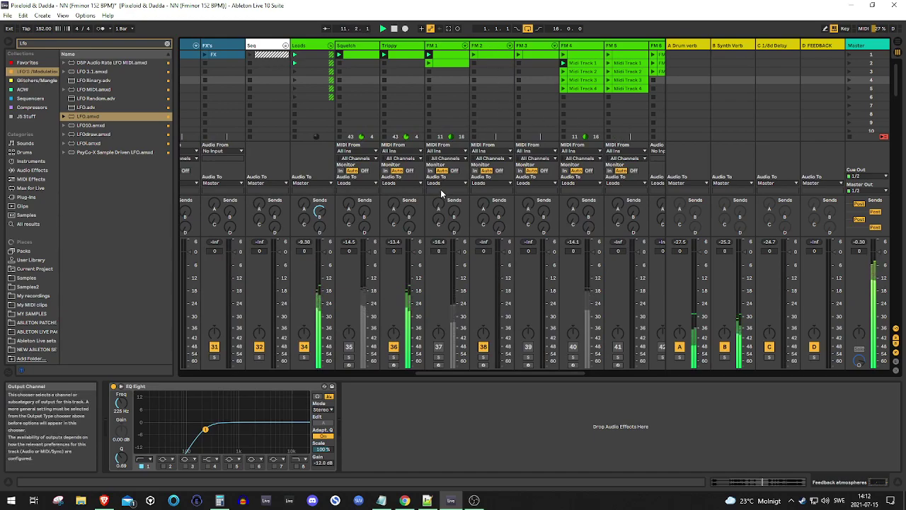
Activate the FM sweeps track alongside the atmosphere and open its FM sweeps 5 clip
left_click_drag(516, 371, 573, 371)
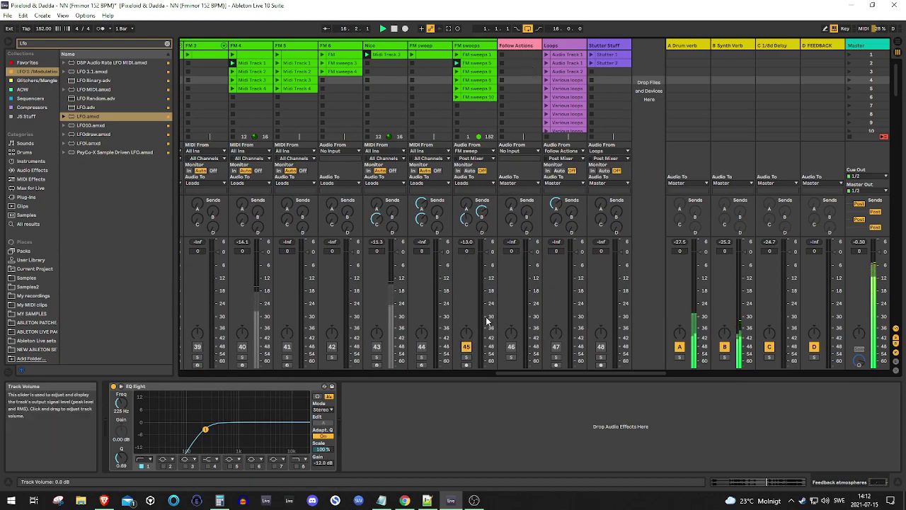
mouse_move(502, 374)
left_mouse_down()
mouse_move(460, 373)
mouse_move(521, 374)
mouse_move(511, 374)
left_mouse_up()
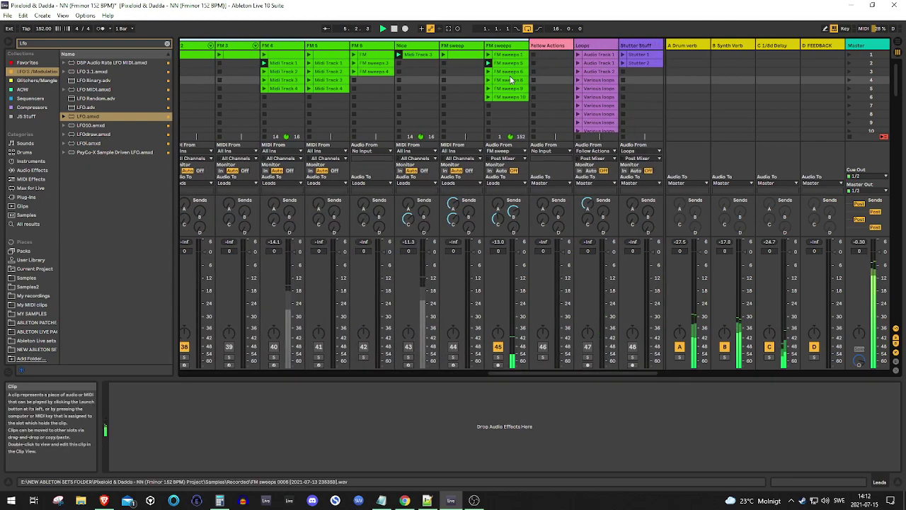
left_click(501, 63)
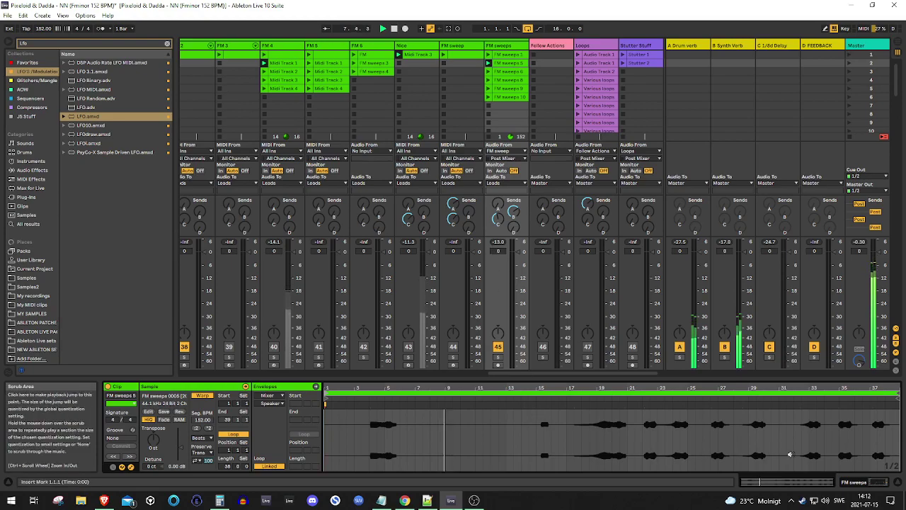
Deactivate the Trippy track and try the FM 1 and FM 4 tracks in its place, leaving FM 4 active
left_click_drag(502, 373, 414, 371)
left_click(401, 347)
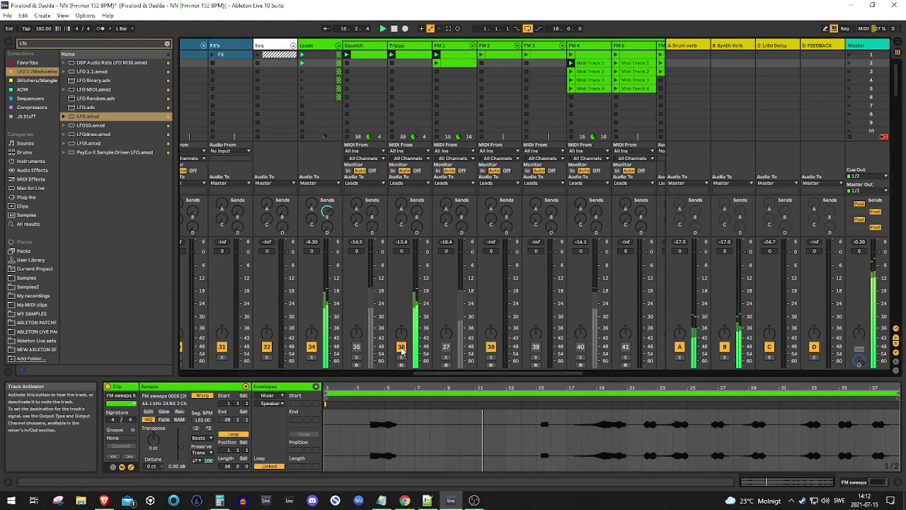
left_click(446, 347)
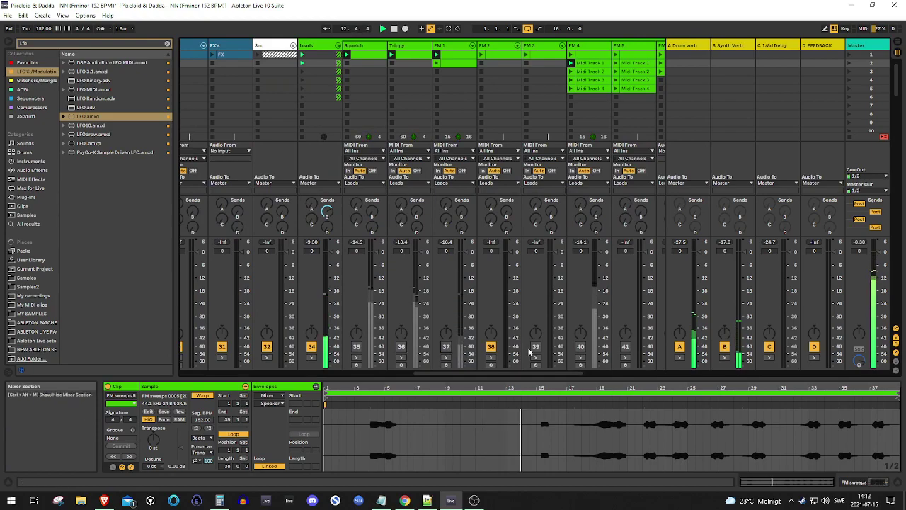
left_click(581, 346)
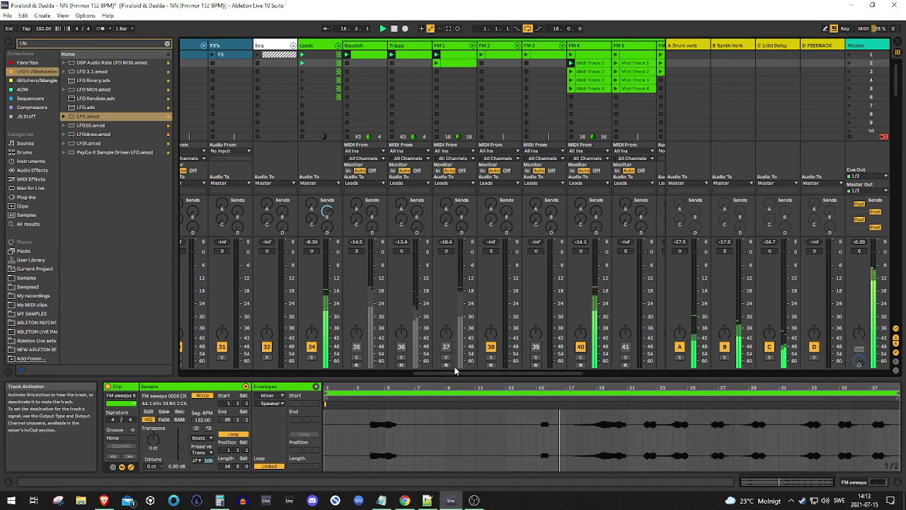
Deactivate FM sweeps and FM 4, then launch Midi Track 1 on the FM 5 track and activate that track
left_click_drag(452, 371, 518, 374)
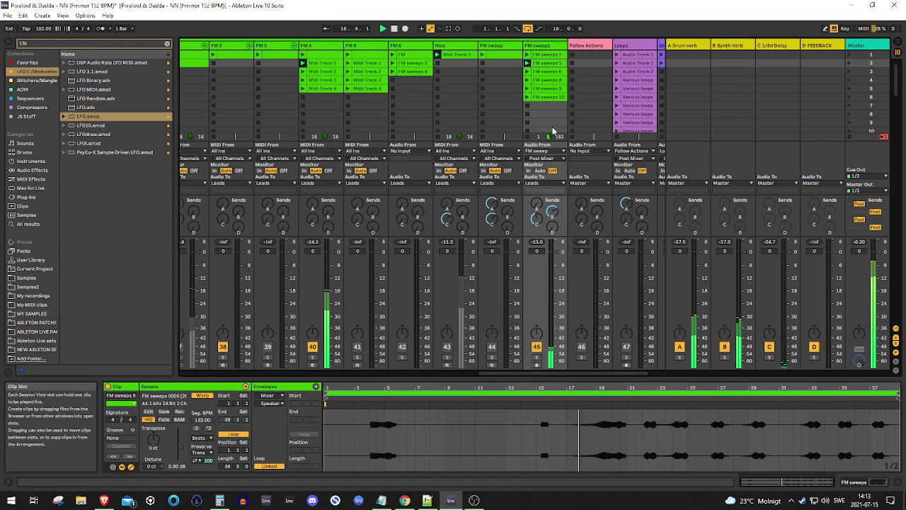
left_click(536, 347)
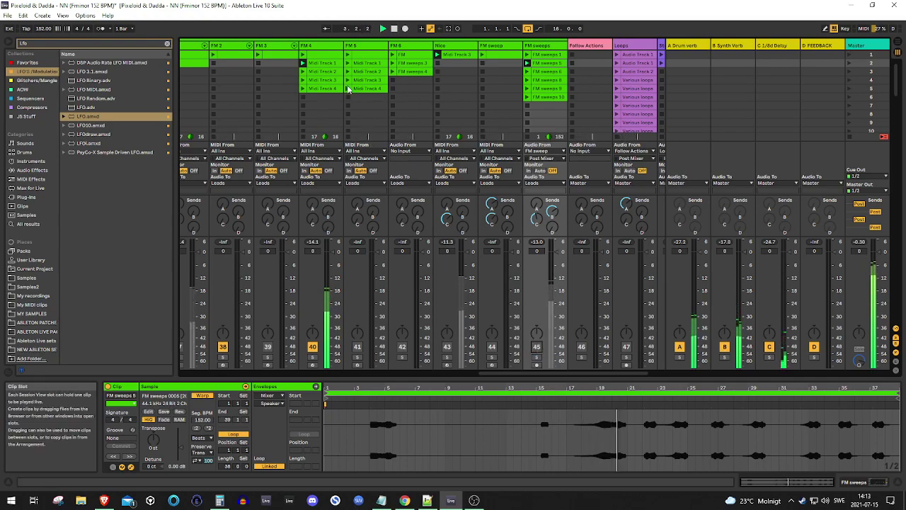
left_click(347, 62)
left_click(358, 347)
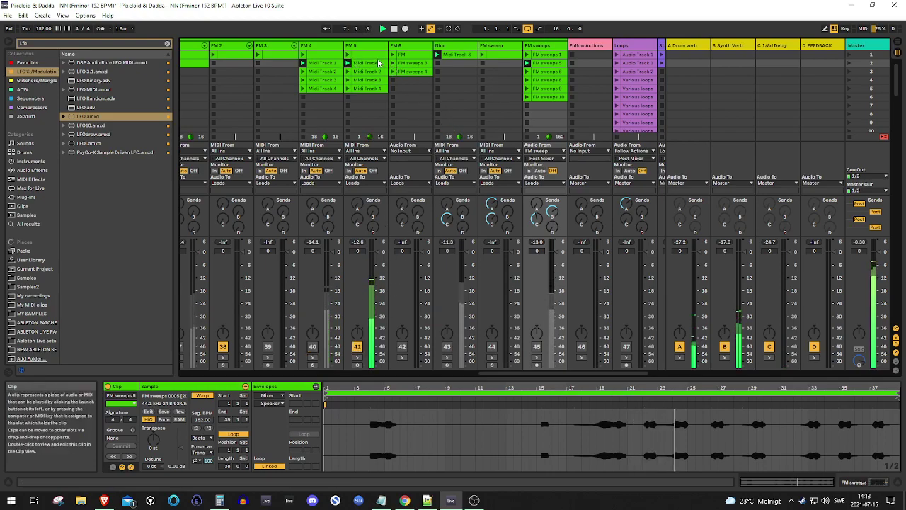
Audition other FM 5 clips, then swap FM 5 for the FM 6 track playing its FM sweeps 3 clip
left_click(348, 80)
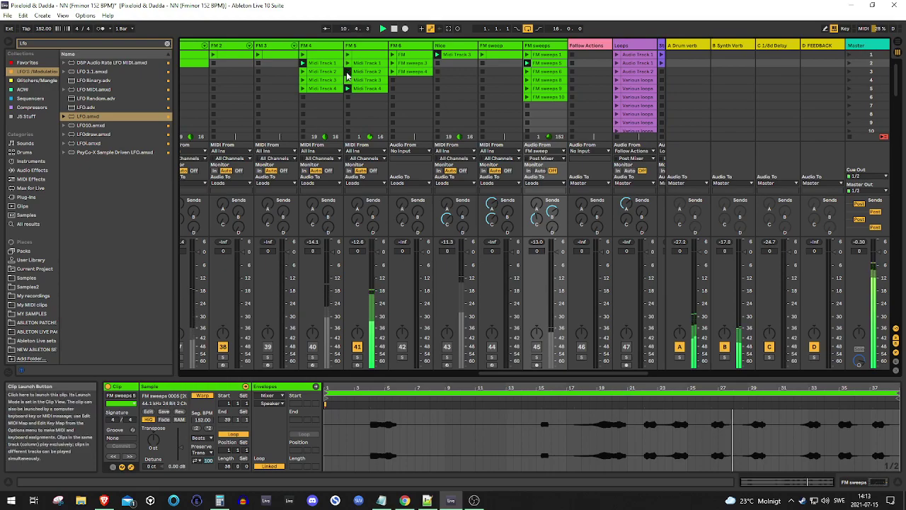
left_click(393, 72)
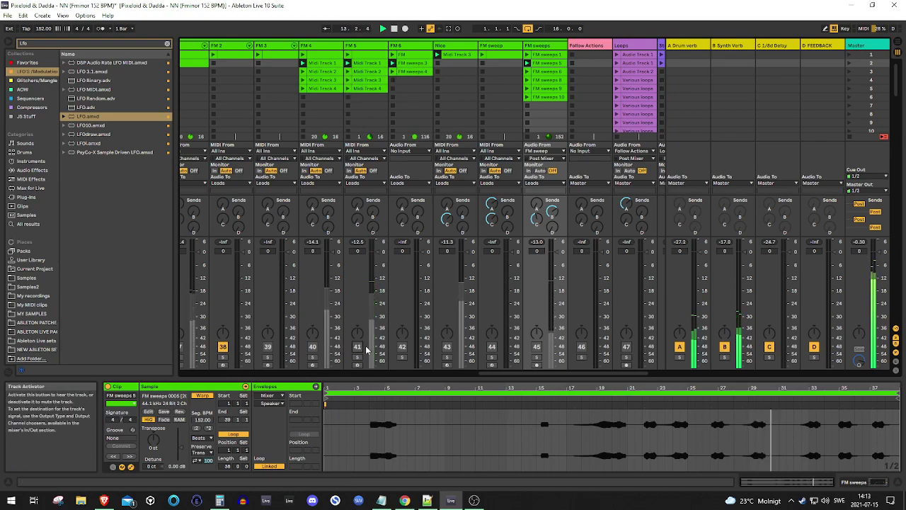
left_click(403, 65)
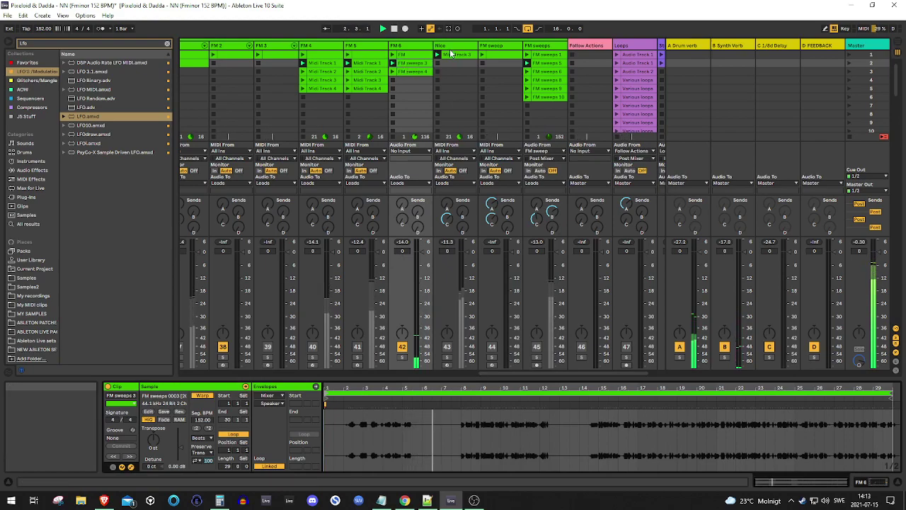
Try the Atmos 1 track briefly alongside the Feedback atmo track, then deactivate it again
left_click_drag(500, 372, 345, 369)
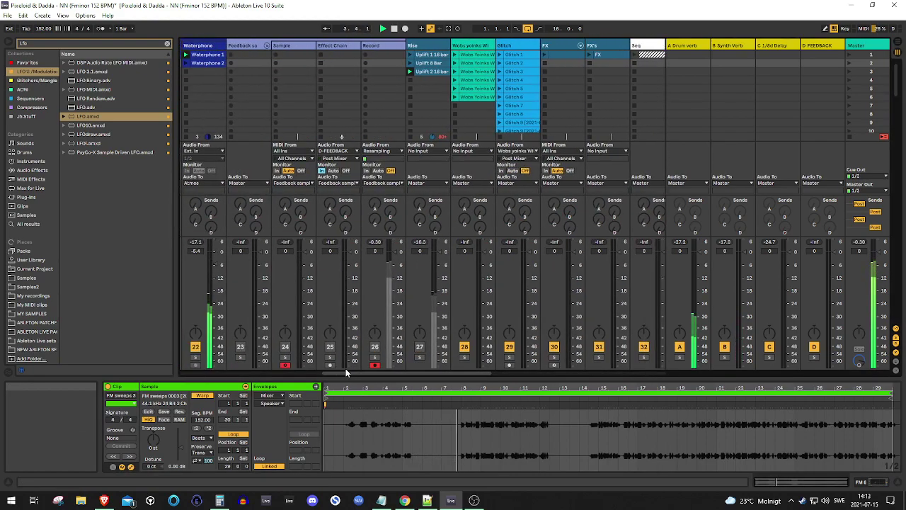
left_click_drag(404, 373, 318, 370)
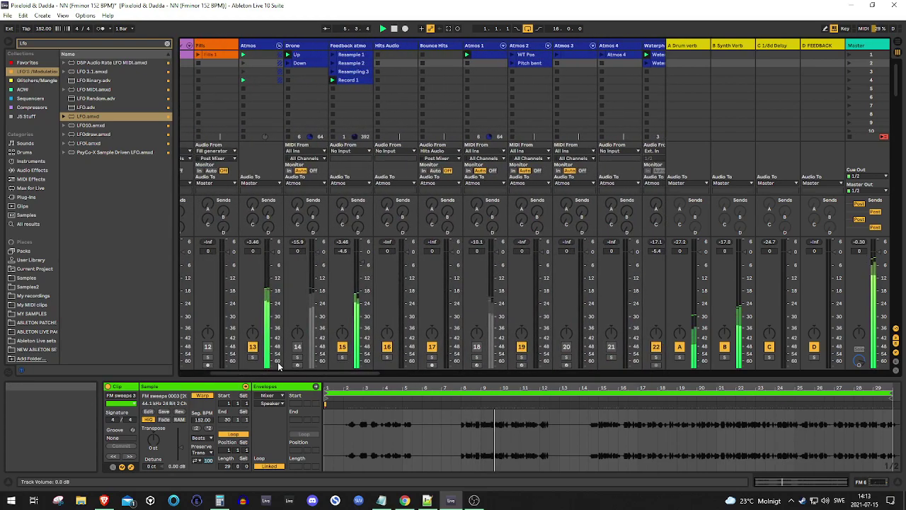
left_click(479, 346)
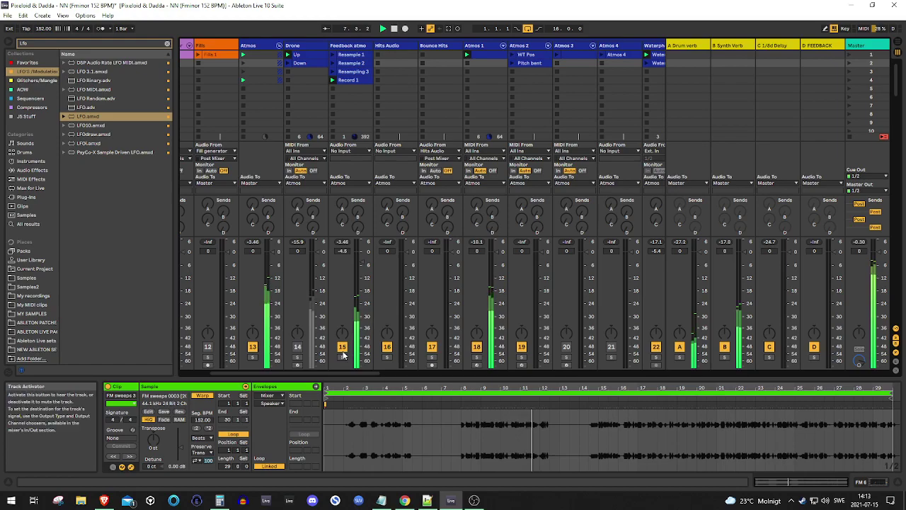
left_click(477, 347)
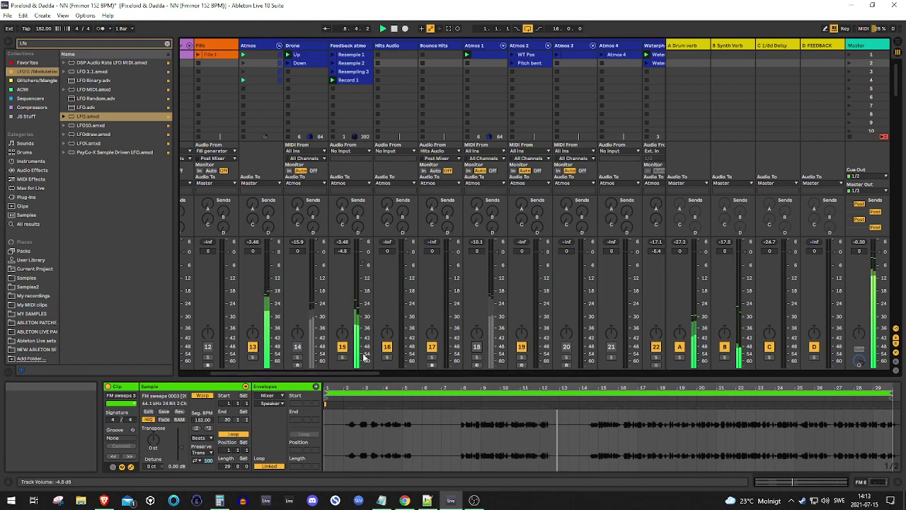
Deactivate the Waterphone track, launch Resampling 3 on the Feedback atmo track and reset that track's volume to 0 dB
left_click_drag(367, 373, 245, 371)
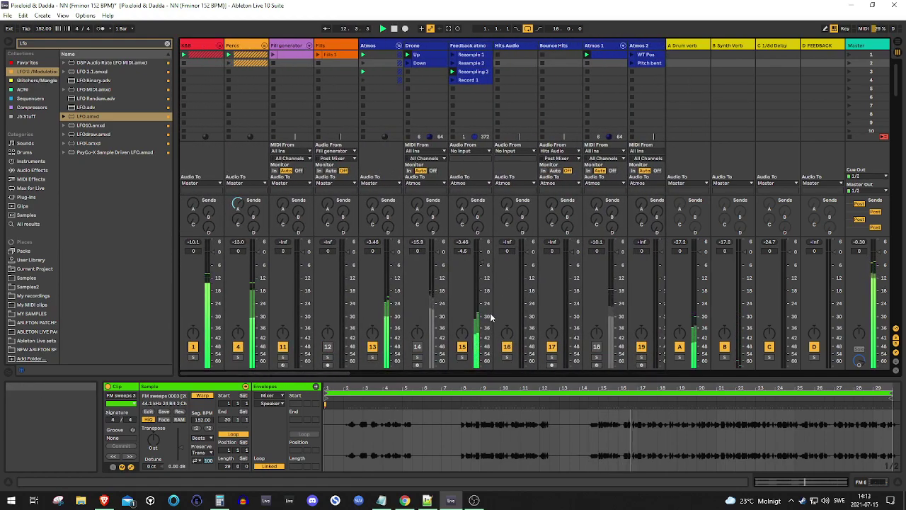
mouse_move(342, 373)
left_mouse_down()
mouse_move(435, 369)
mouse_move(329, 374)
left_mouse_up()
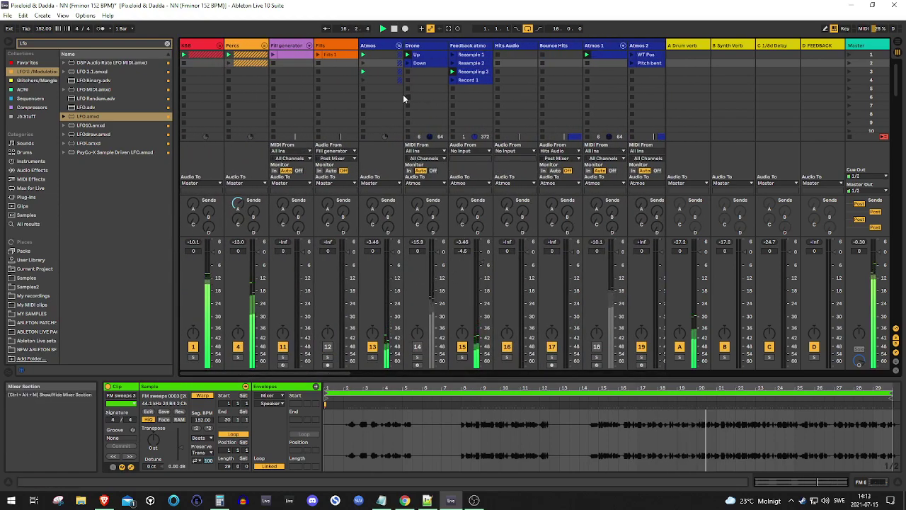
left_click(485, 267)
key("Delete")
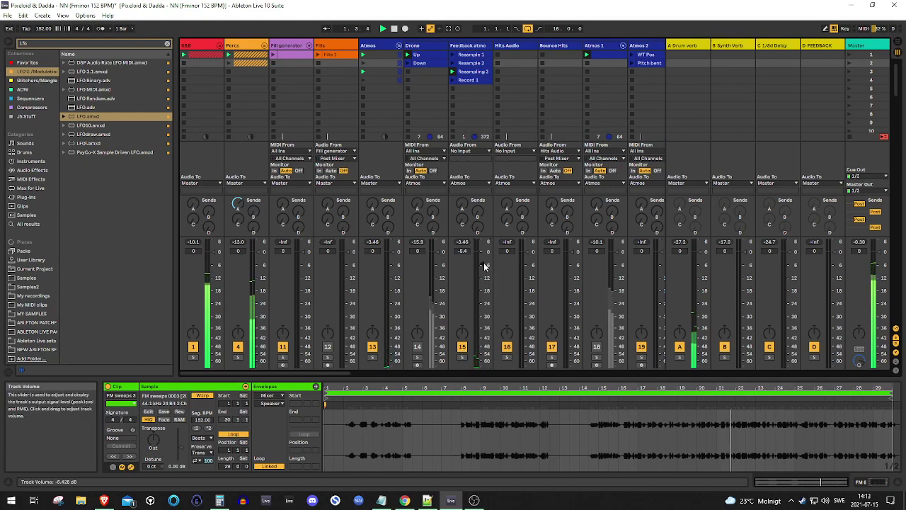
Raise the output gain of the Feedback atmo track's EQ Eight and launch the Resample 2 clip
left_click(467, 47)
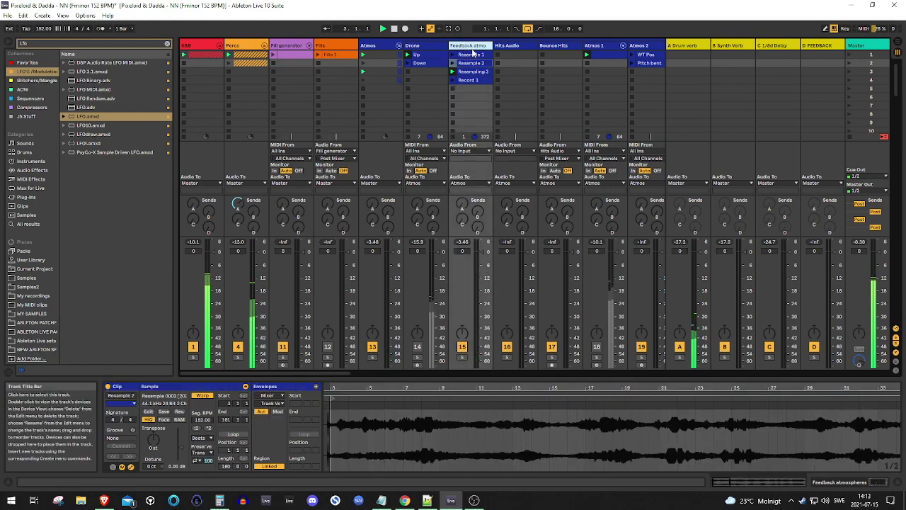
left_click(471, 71)
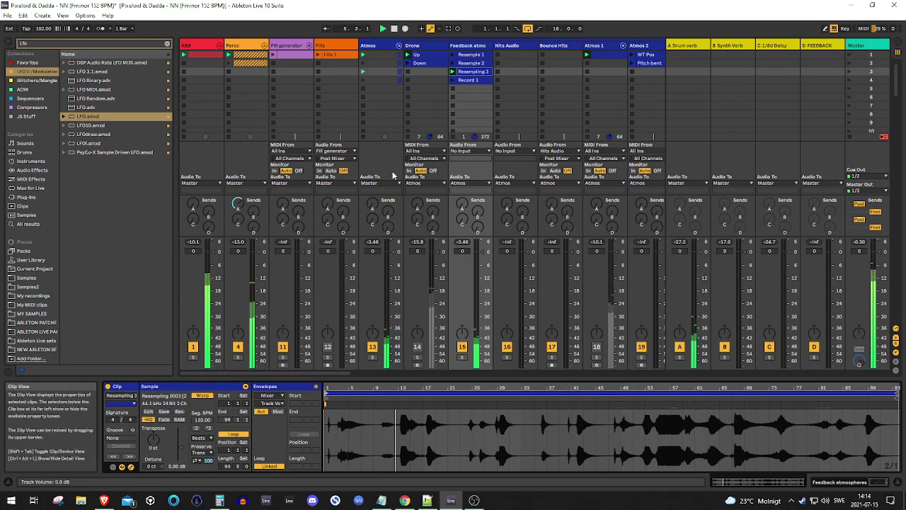
left_click(459, 324)
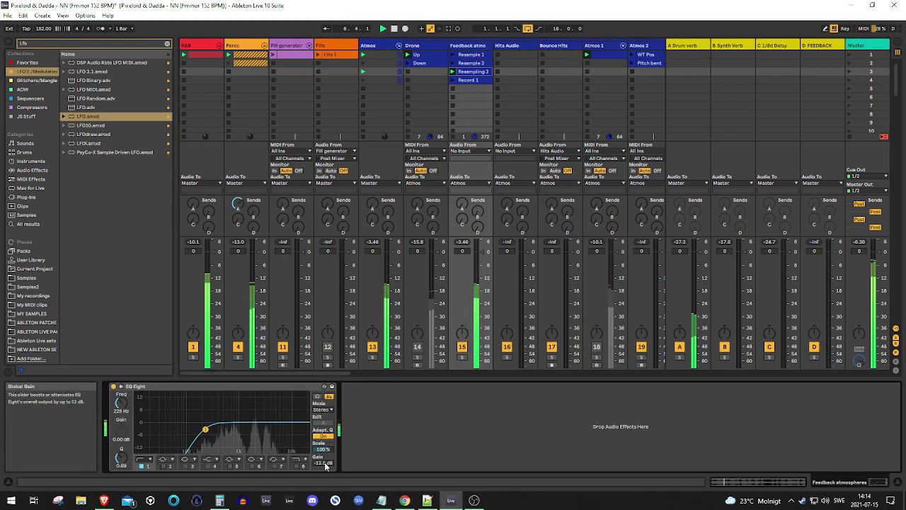
left_click_drag(322, 463, 322, 457)
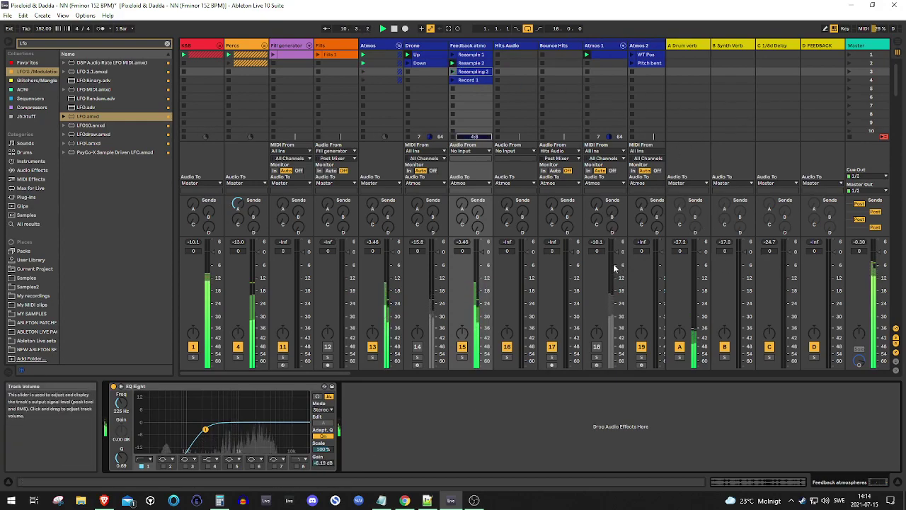
Open the Resample 2 clip and raise the Feedback atmo track's sends to C 1/8d Delay and B Synth Verb
left_click(470, 64)
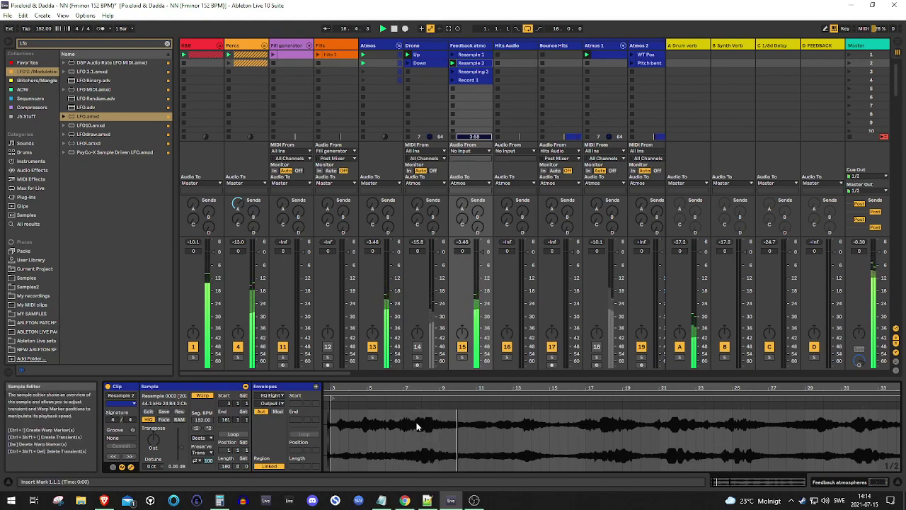
left_click_drag(330, 375, 367, 370)
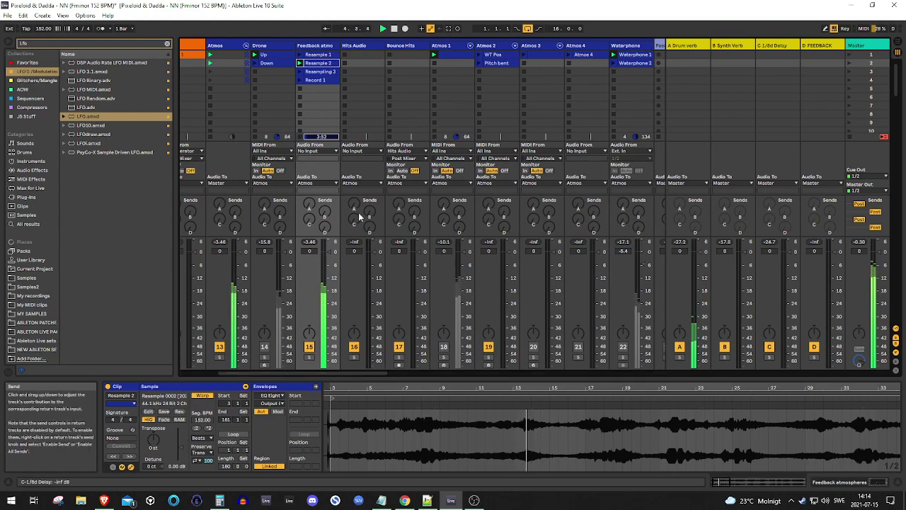
left_click_drag(310, 222, 309, 218)
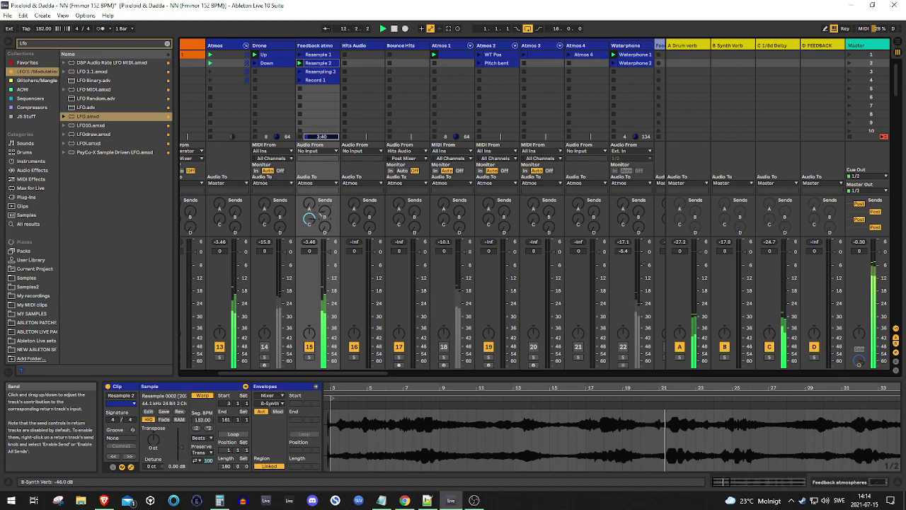
left_click_drag(309, 220, 308, 214)
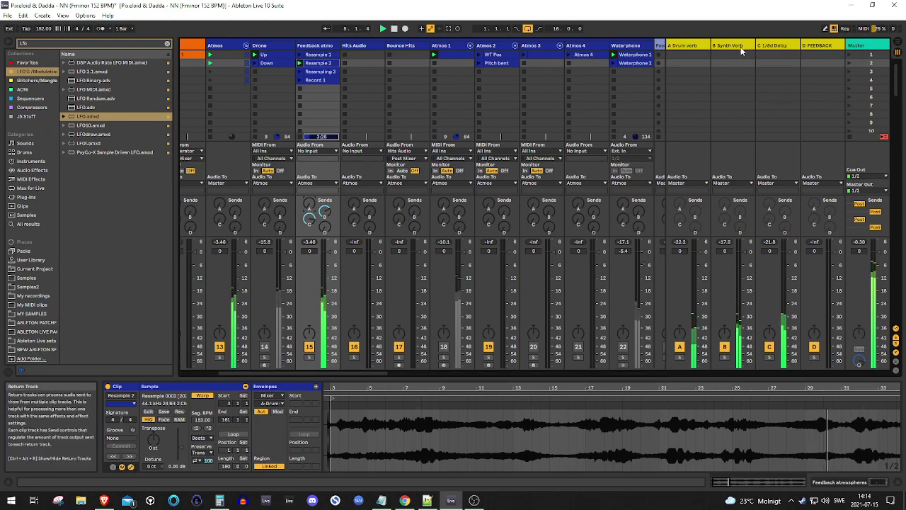
Listen to the B Synth Verb and C 1/8d Delay returns in solo, one after the other
left_click(725, 358)
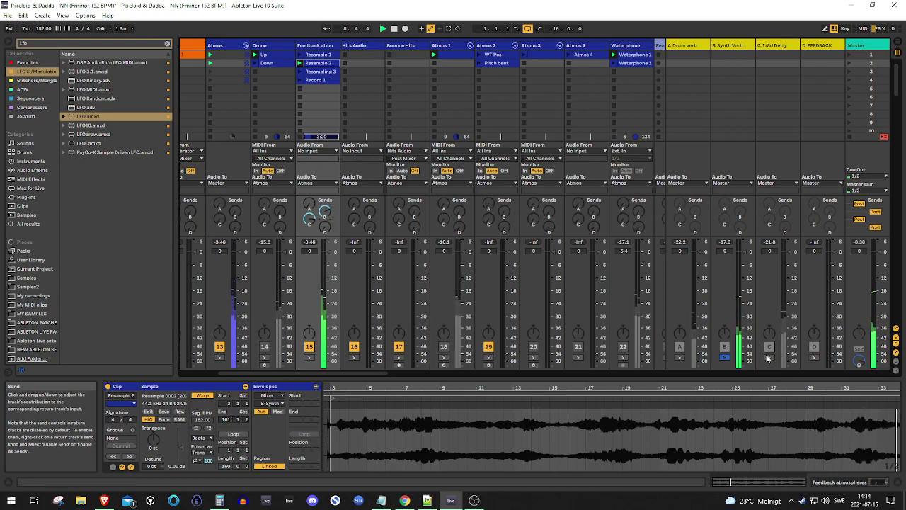
left_click(724, 358)
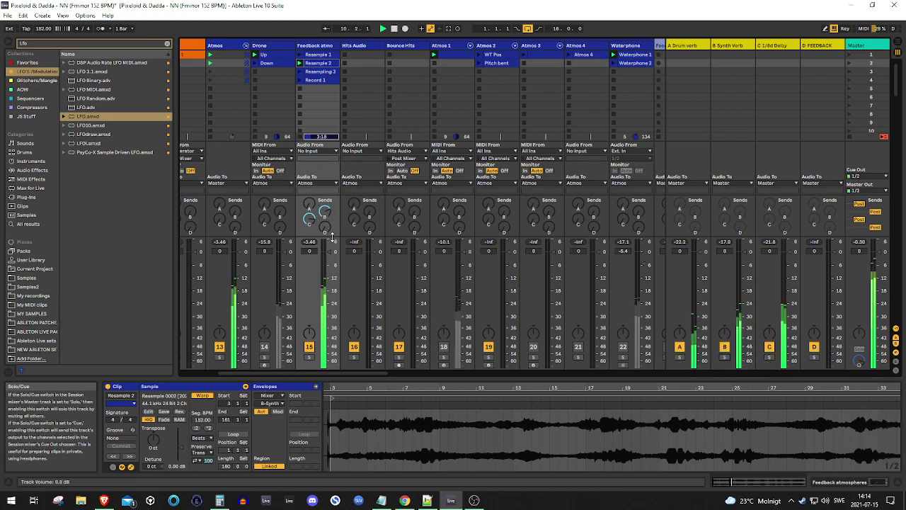
left_click(771, 358)
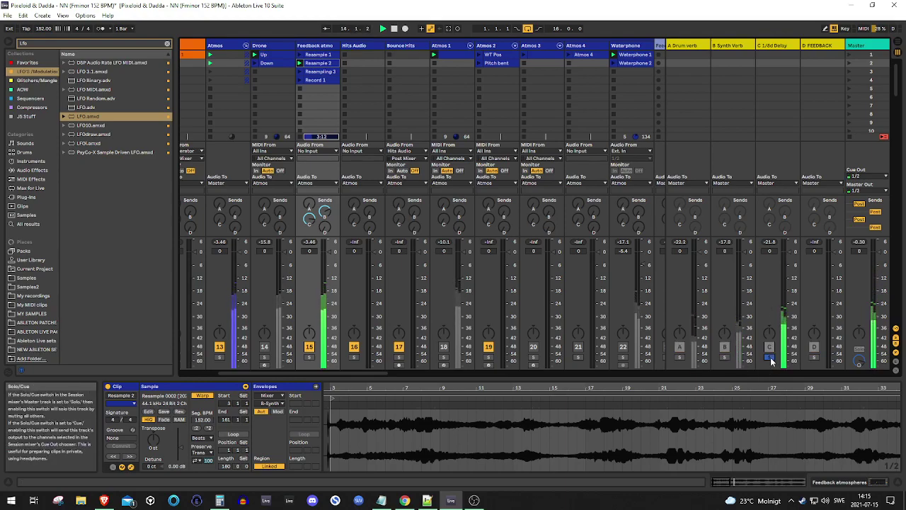
left_click(770, 357)
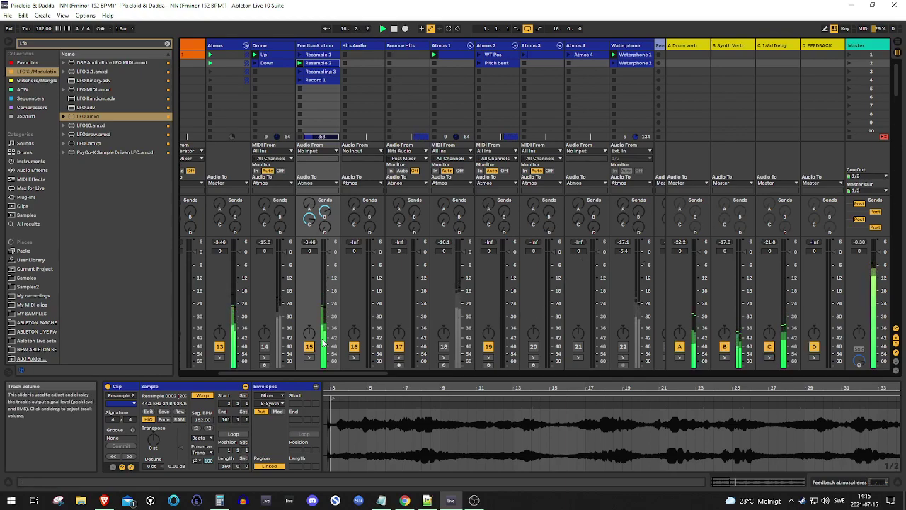
Launch Resample 1 on the Feedback atmo track, lower its B Synth Verb send to -inf dB and stop playback
left_click_drag(375, 374, 312, 378)
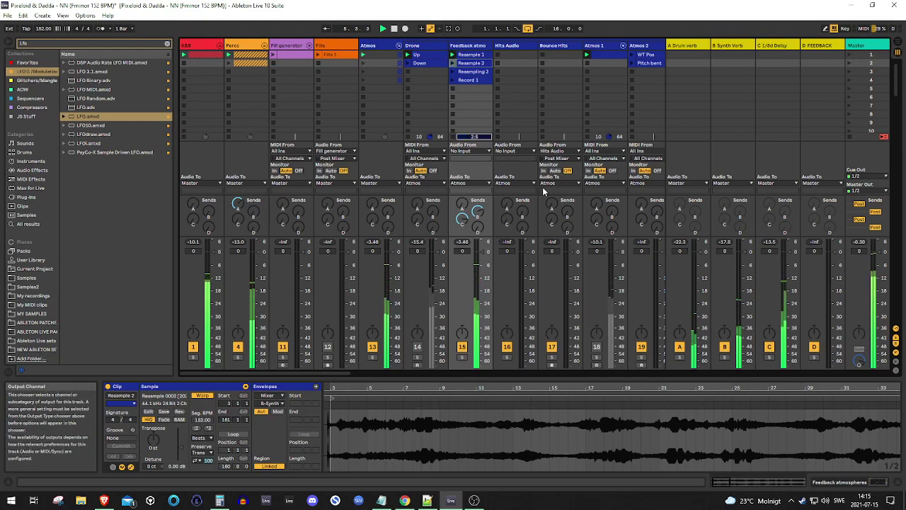
left_click(469, 55, "shift")
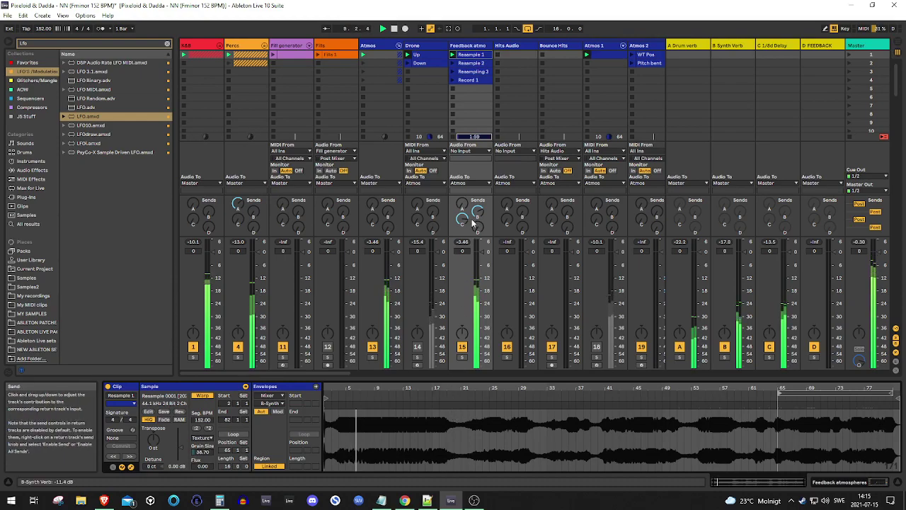
left_click_drag(474, 221, 474, 241)
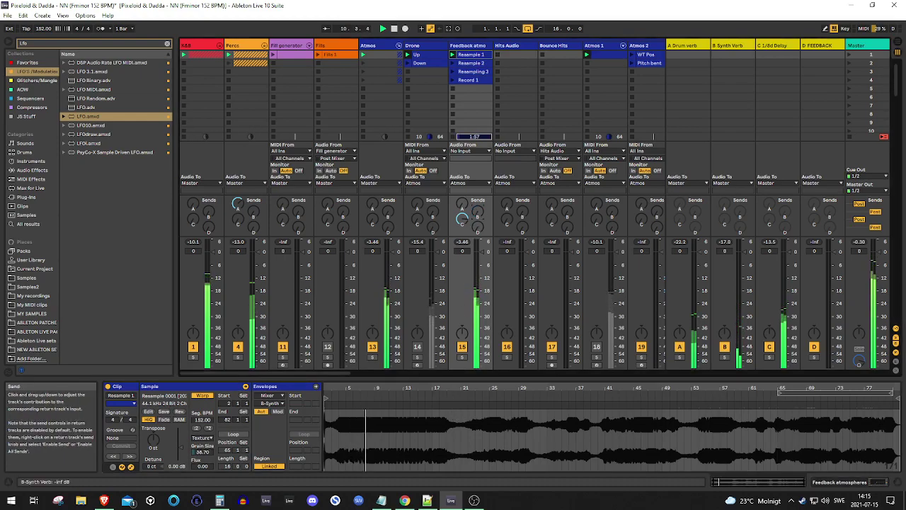
key("space")
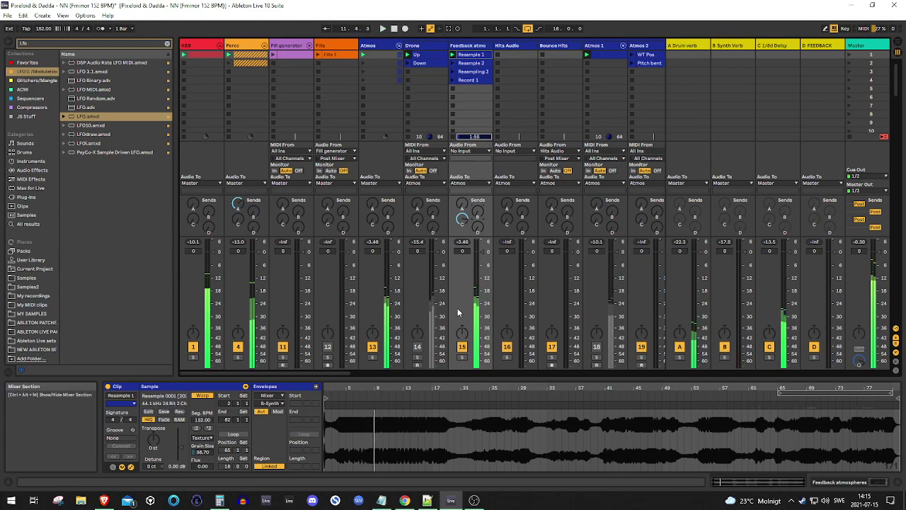